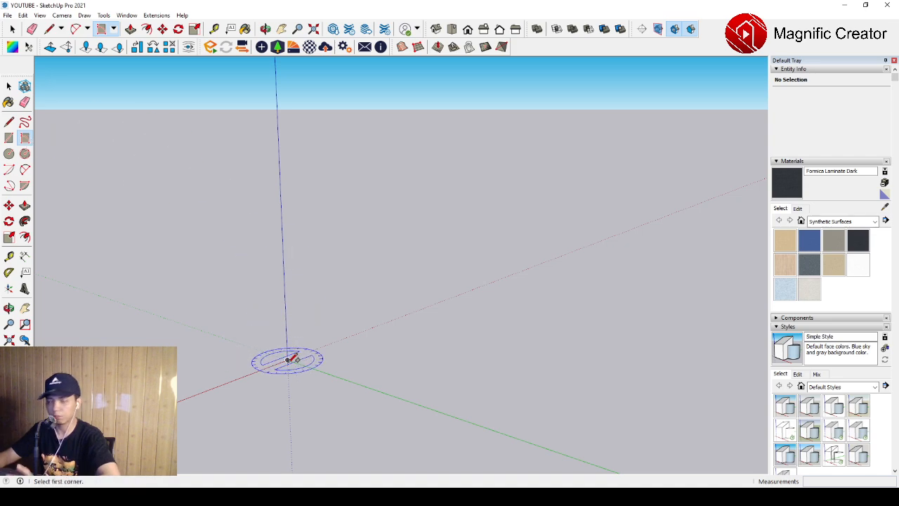
# Draw a rotated rectangle on the ground from the origin along the red axis, about 6602 mm long and 150 mm wide
pyautogui.click(288, 359)
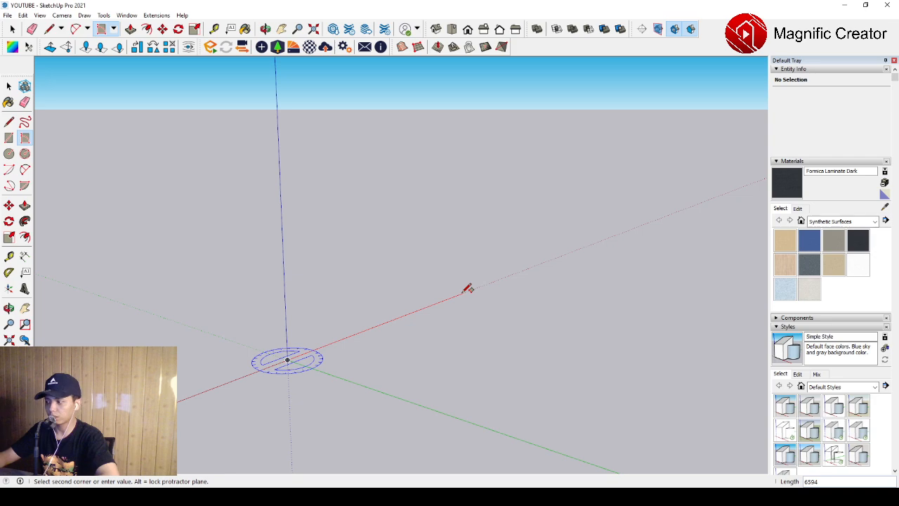
pyautogui.click(467, 289)
pyautogui.scroll(3, 476, 294)
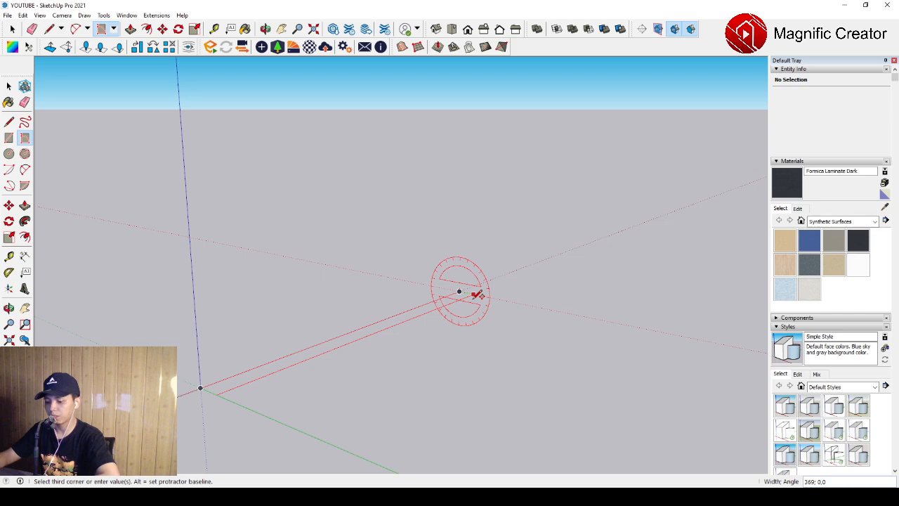
pyautogui.press('Return')
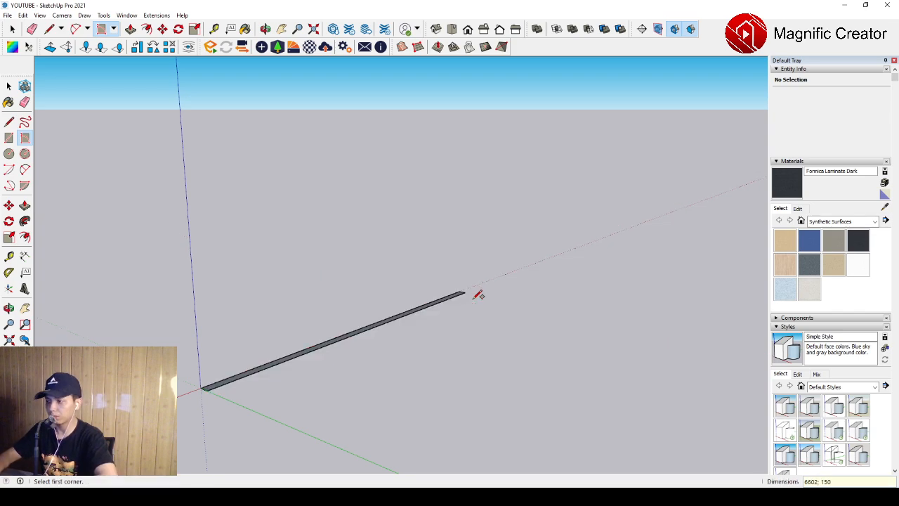
# Extrude the long ground rectangle upward 5000 mm with Push/Pull to form a wall
pyautogui.press('space')
pyautogui.scroll(4, 260, 369)
pyautogui.keyDown('shift'); pyautogui.moveTo(280, 373); pyautogui.dragTo(326, 366, button='middle'); pyautogui.keyUp('shift')
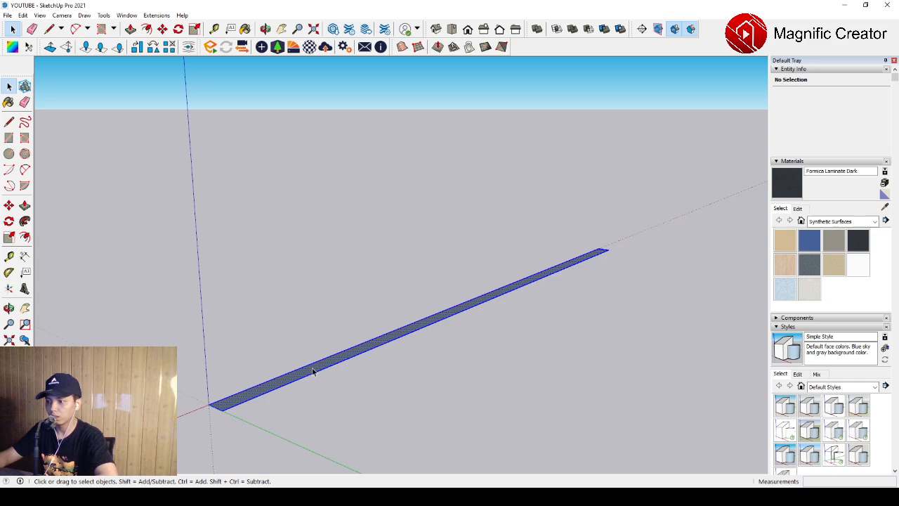
pyautogui.doubleClick(313, 371)
pyautogui.click(24, 205)
pyautogui.click(284, 374)
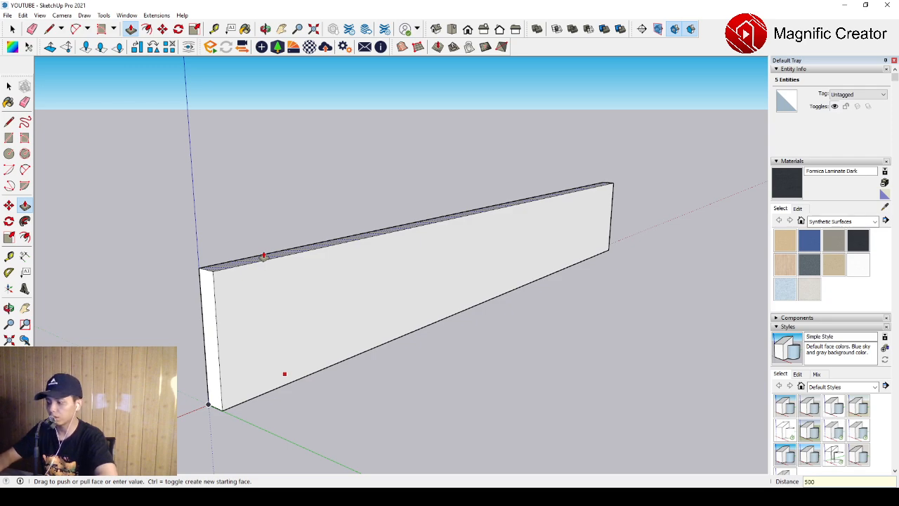
pyautogui.press('Return')
pyautogui.press('space')
pyautogui.scroll(-5, 279, 260)
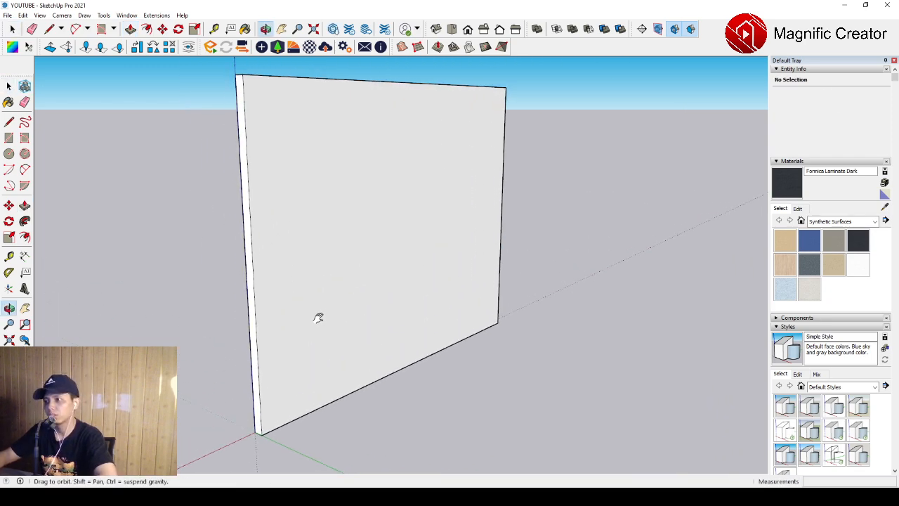
# Select all of the wall's connected geometry and make it a group
pyautogui.tripleClick(296, 196)
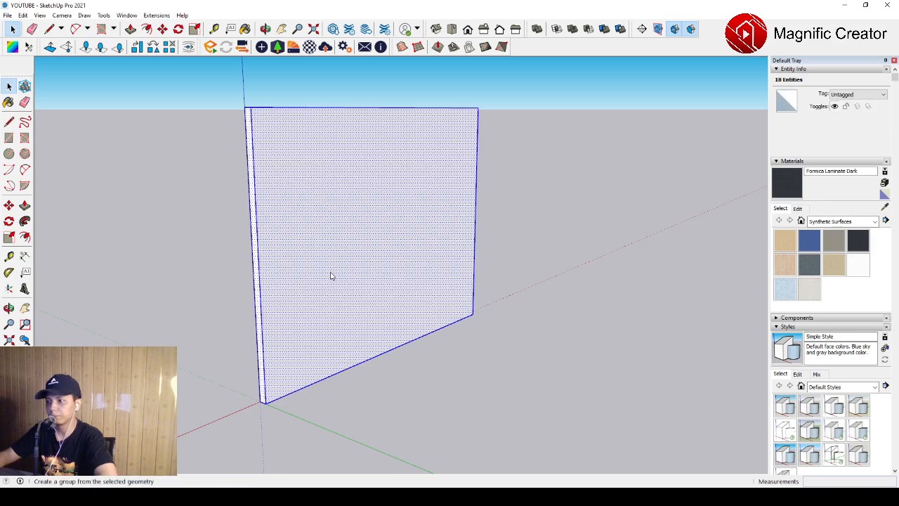
pyautogui.hotkey('ctrl', 'g')
pyautogui.moveTo(312, 260); pyautogui.dragTo(283, 273, button='middle')
pyautogui.scroll(2, 294, 282)
pyautogui.press('space')
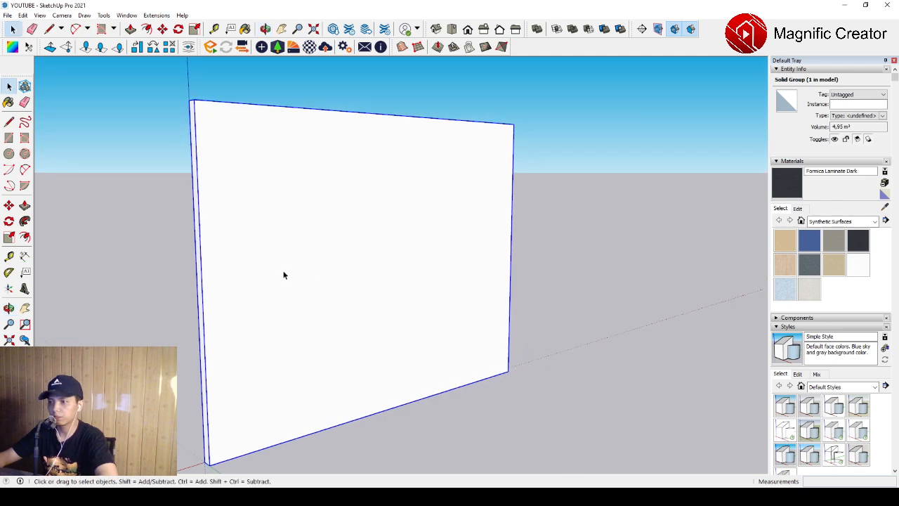
# Draw a thin horizontal rectangle about 3000 mm long on the wall's front face with the Rotated Rectangle tool
pyautogui.click(24, 139)
pyautogui.scroll(1, 259, 243)
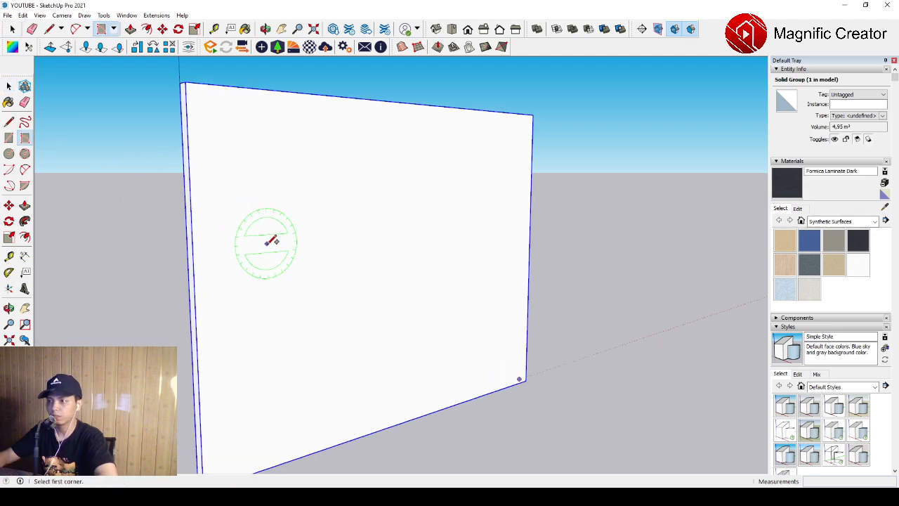
pyautogui.click(284, 254)
pyautogui.scroll(1, 436, 240)
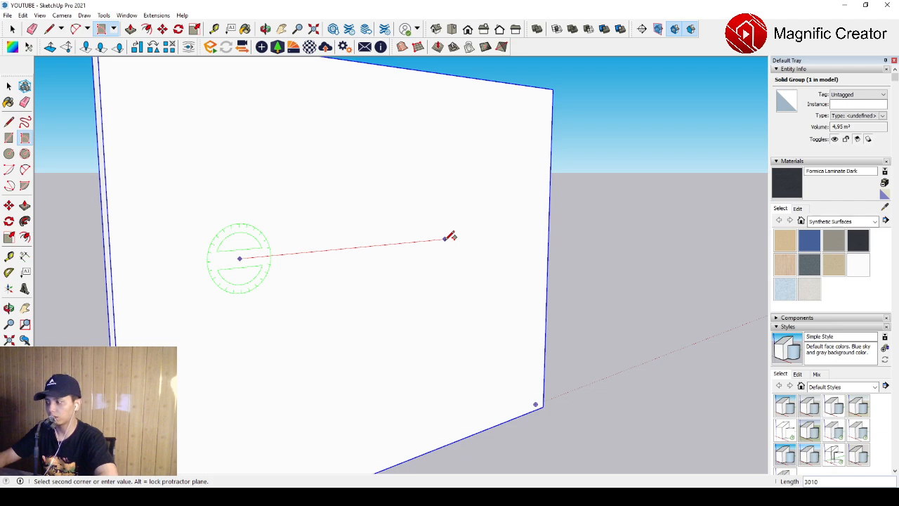
pyautogui.press('Return')
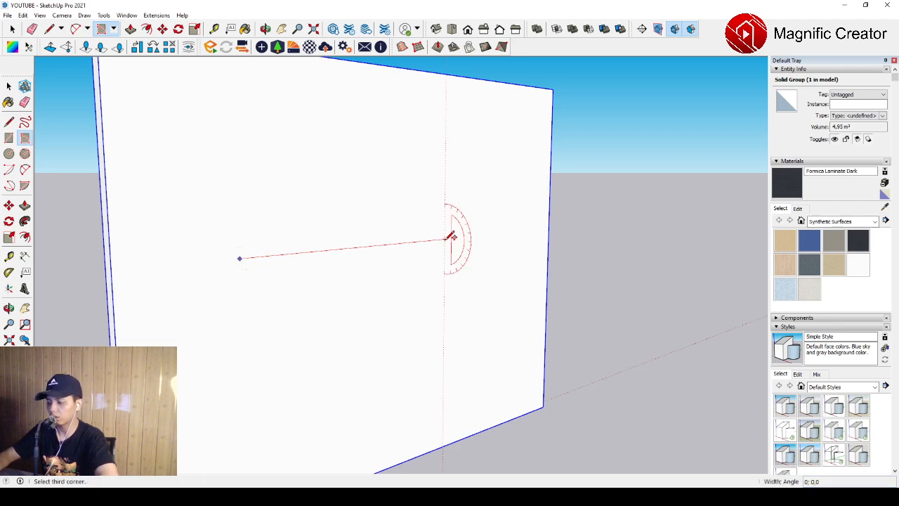
pyautogui.scroll(3, 449, 238)
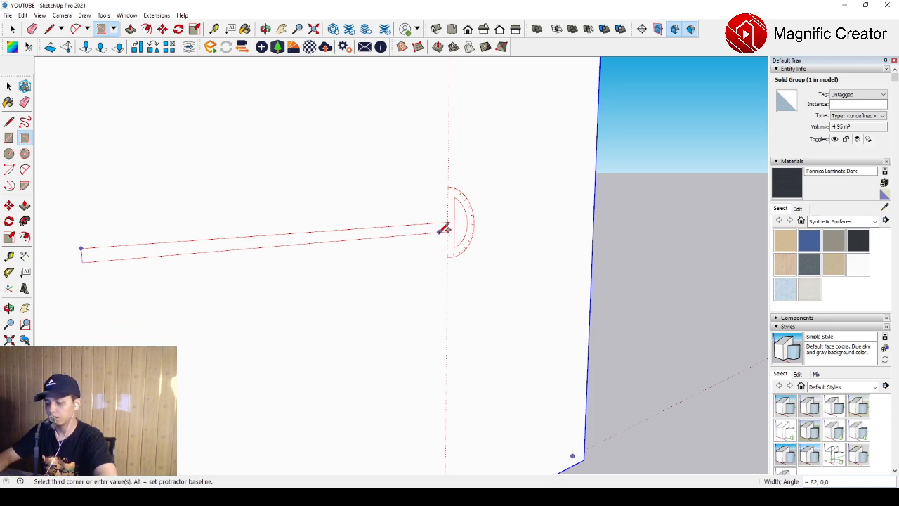
pyautogui.press('Return')
pyautogui.press('space')
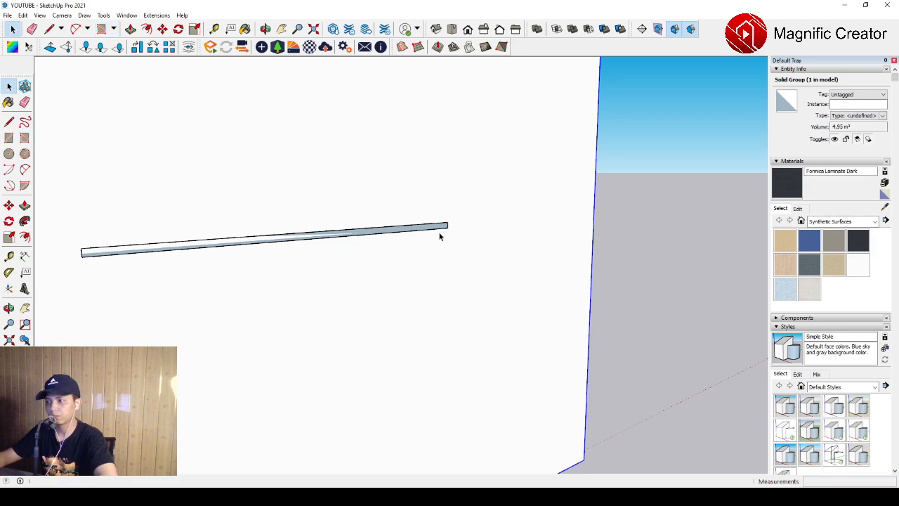
# Extrude the thin rectangle 600 mm out from the wall with Push/Pull to form a horizontal board
pyautogui.scroll(-4, 441, 227)
pyautogui.moveTo(324, 244); pyautogui.dragTo(262, 292, button='middle')
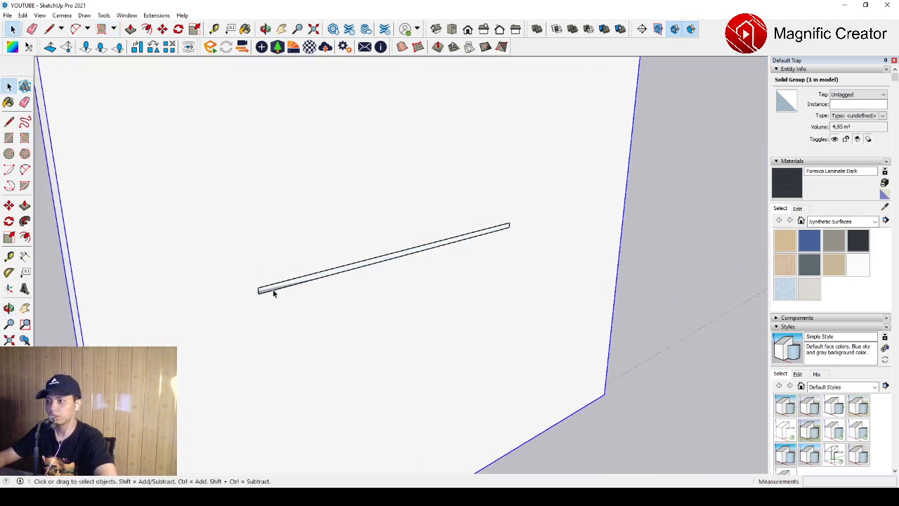
pyautogui.press('p')
pyautogui.click(292, 288)
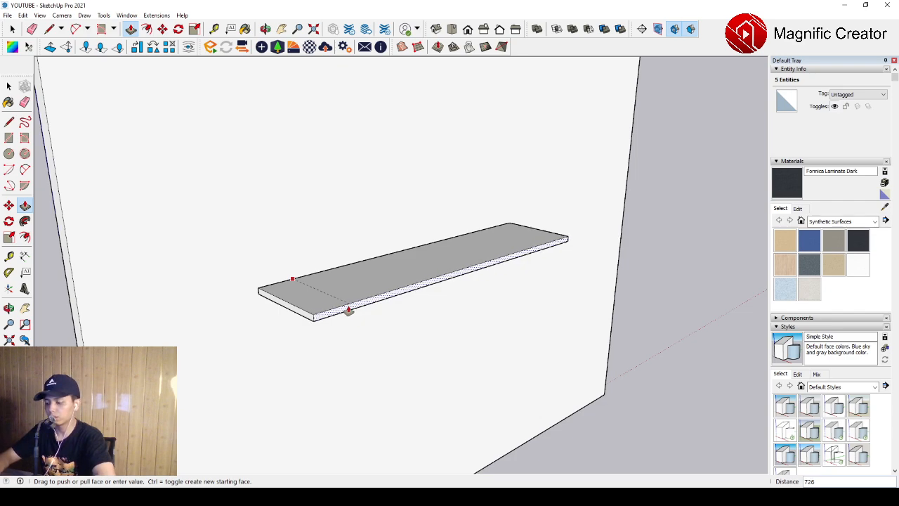
pyautogui.press('Return')
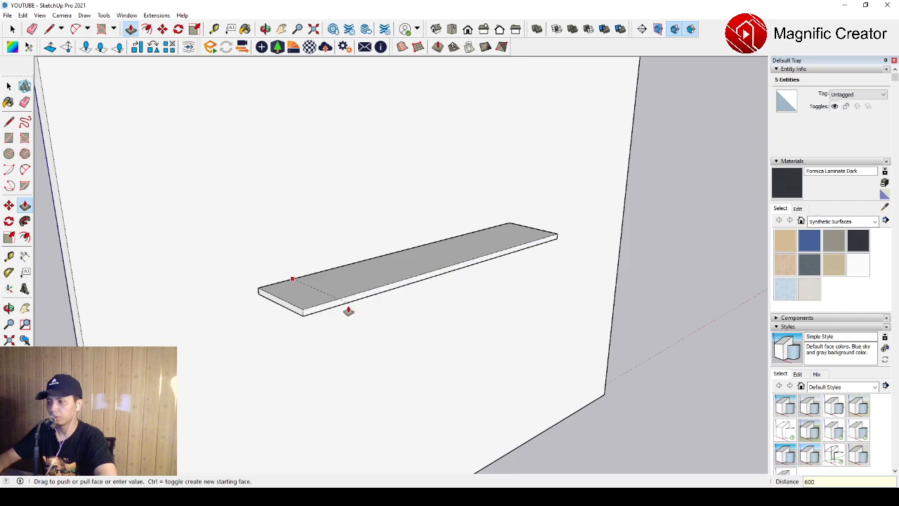
pyautogui.press('space')
# Group the whole horizontal board and convert the group into a component
pyautogui.scroll(-3, 348, 305)
pyautogui.scroll(4, 359, 276)
pyautogui.tripleClick(349, 283)
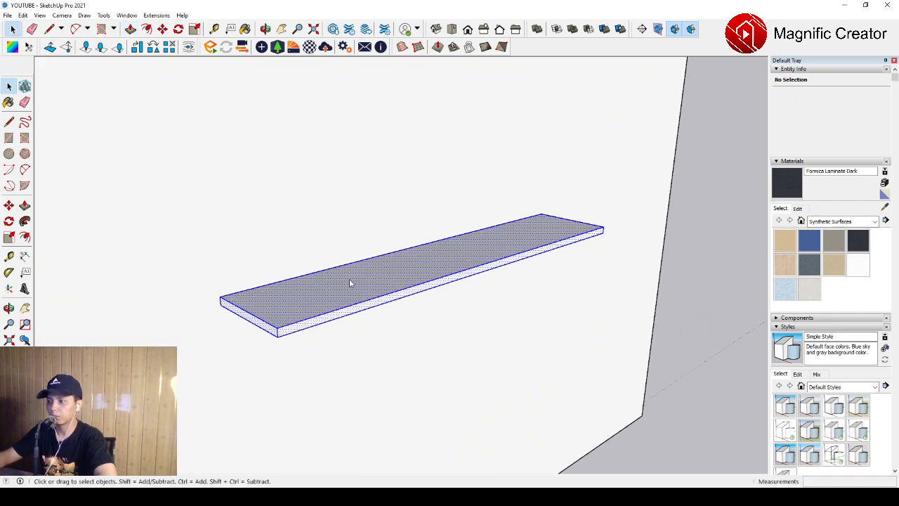
pyautogui.hotkey('ctrl', 'g')
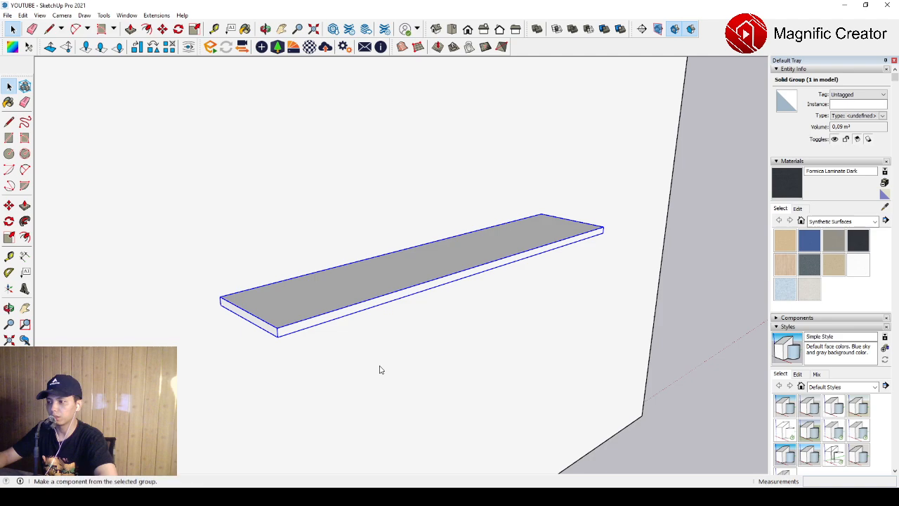
pyautogui.click(621, 319)
pyautogui.scroll(-3, 333, 301)
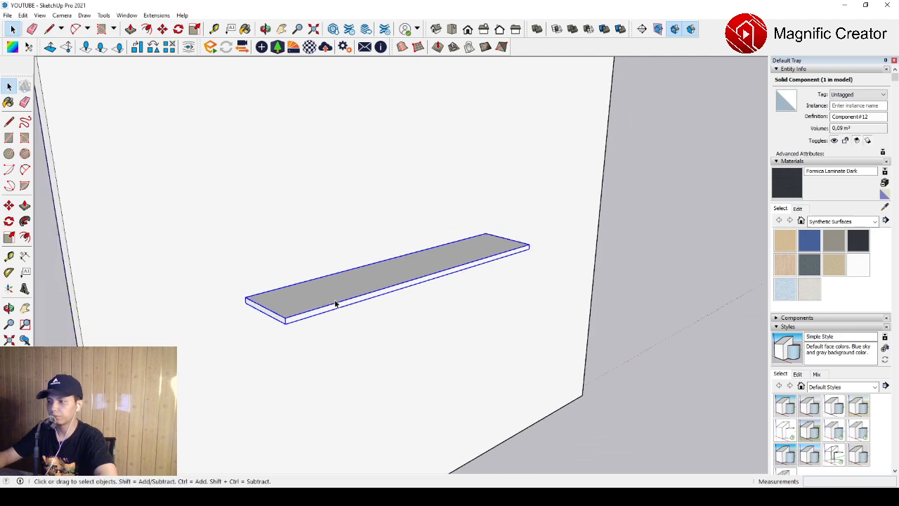
# Move the horizontal board component slightly higher on the wall
pyautogui.moveTo(335, 302); pyautogui.dragTo(380, 244, button='middle')
pyautogui.scroll(2, 328, 255)
pyautogui.press('m')
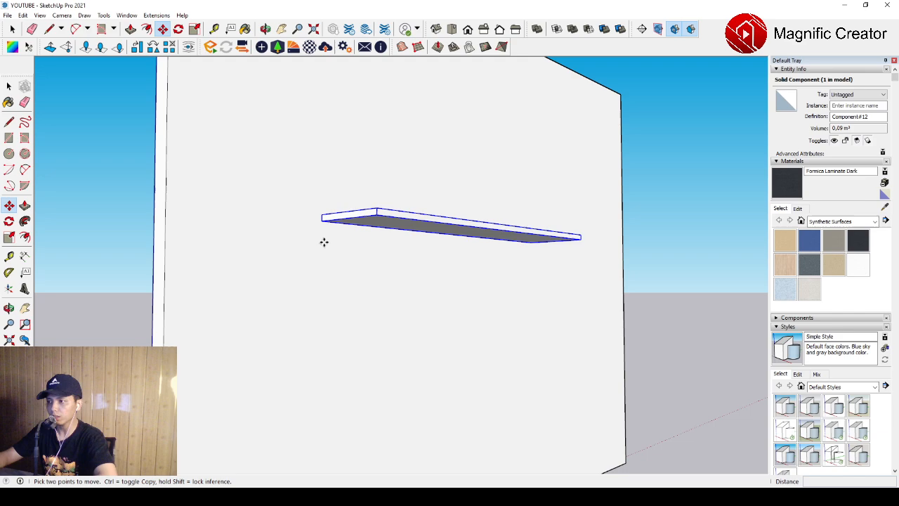
pyautogui.click(323, 243)
pyautogui.click(323, 207)
pyautogui.press('space')
pyautogui.scroll(1, 325, 201)
pyautogui.scroll(1, 331, 194)
pyautogui.scroll(2, 331, 194)
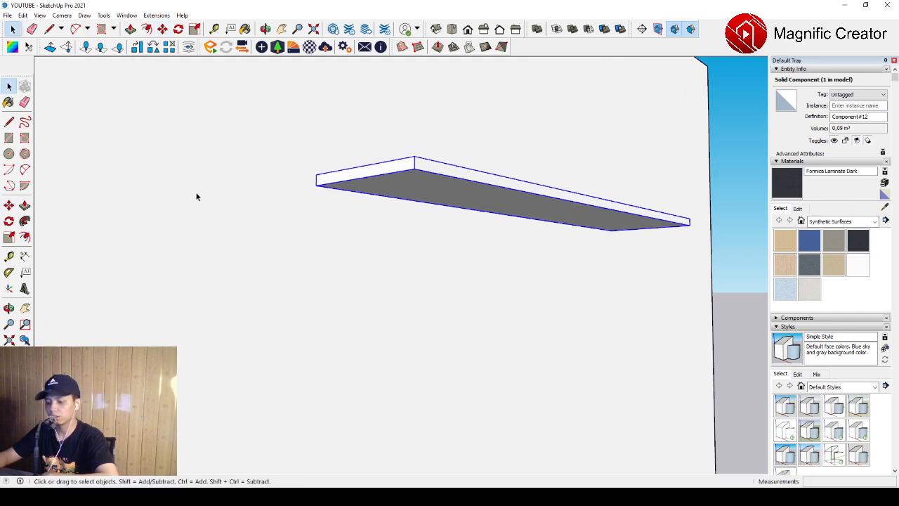
# Create a copy of the board rotated 90 degrees about its lower end corner, forming a vertical panel that hangs down
pyautogui.click(9, 220)
pyautogui.scroll(1, 316, 181)
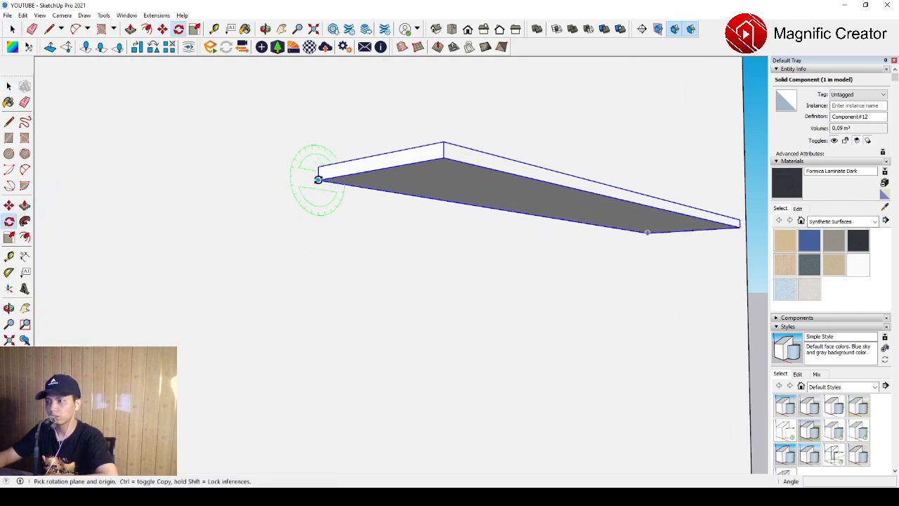
pyautogui.click(317, 180)
pyautogui.moveTo(357, 183); pyautogui.dragTo(351, 185)
pyautogui.click(351, 185)
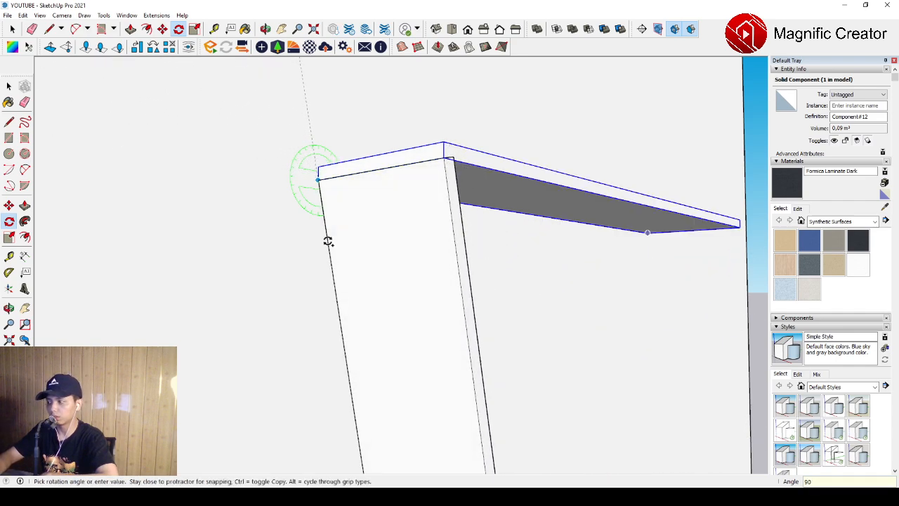
pyautogui.press('Return')
pyautogui.press('space')
pyautogui.moveTo(326, 238)
pyautogui.mouseDown(button='middle')
pyautogui.moveTo(327, 222)
pyautogui.moveTo(310, 242)
pyautogui.mouseUp(button='middle')
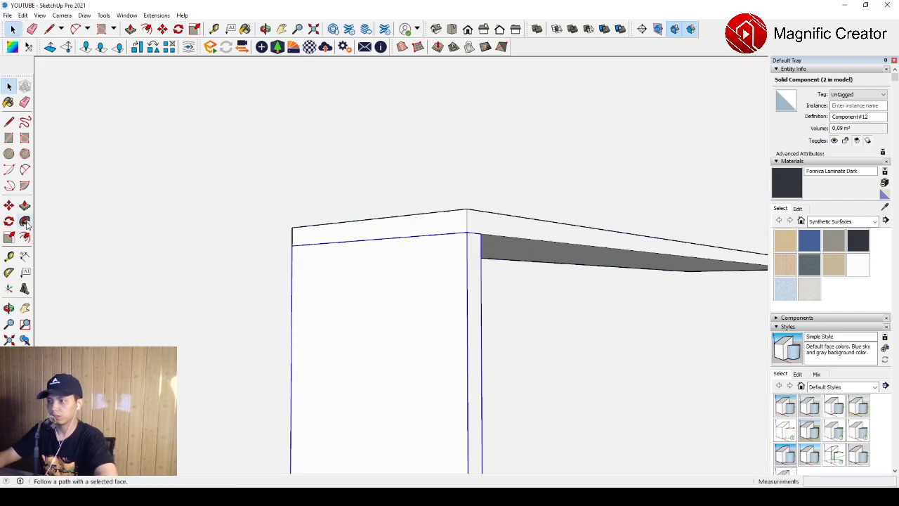
# Move the vertical panel up so its top end is flush with the upper face of the horizontal board
pyautogui.click(9, 205)
pyautogui.moveTo(281, 280); pyautogui.dragTo(270, 218, button='middle')
pyautogui.click(302, 204)
pyautogui.click(302, 182)
pyautogui.press('space')
pyautogui.scroll(-3, 315, 201)
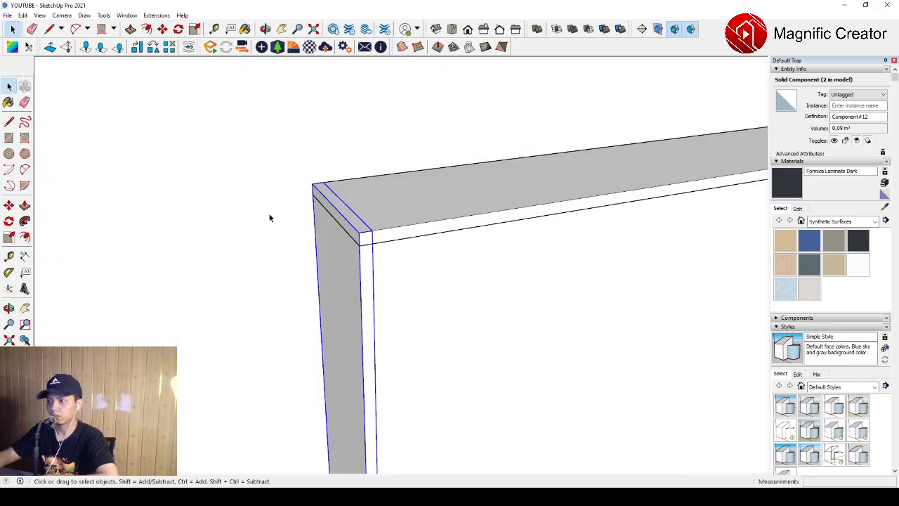
# Copy the vertical panel from its upper front corner along the red axis to the opposite end of the horizontal board
pyautogui.scroll(6, 351, 217)
pyautogui.moveTo(415, 258); pyautogui.dragTo(453, 232, button='middle')
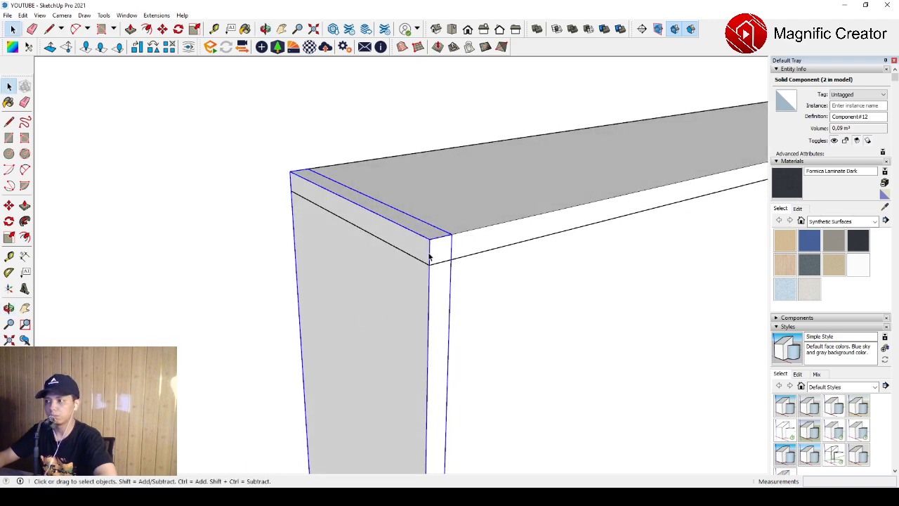
pyautogui.scroll(3, 421, 253)
pyautogui.moveTo(343, 222); pyautogui.dragTo(321, 265, button='middle')
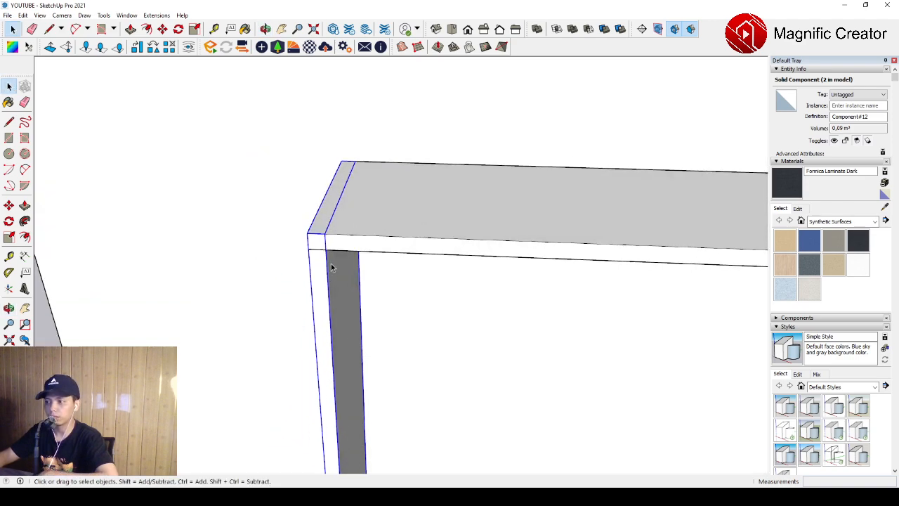
pyautogui.click(9, 205)
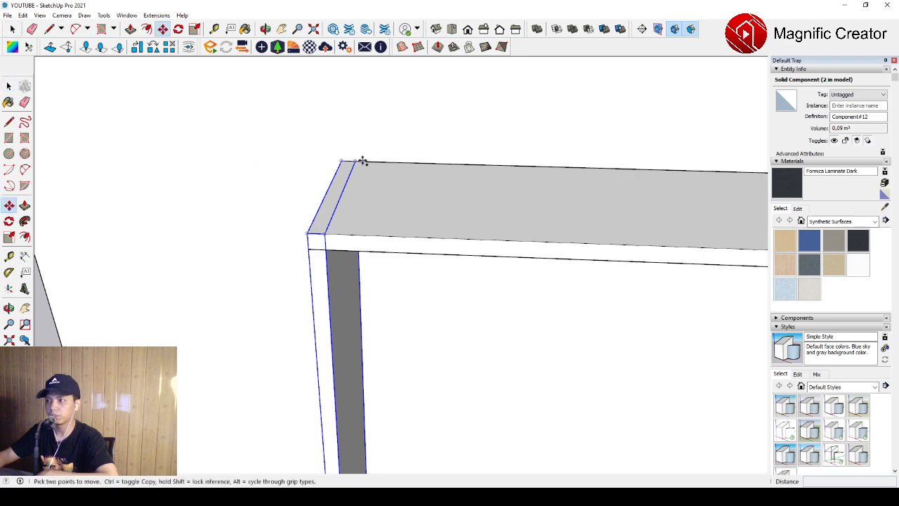
pyautogui.moveTo(357, 164); pyautogui.dragTo(319, 253, button='middle')
pyautogui.scroll(2, 318, 253)
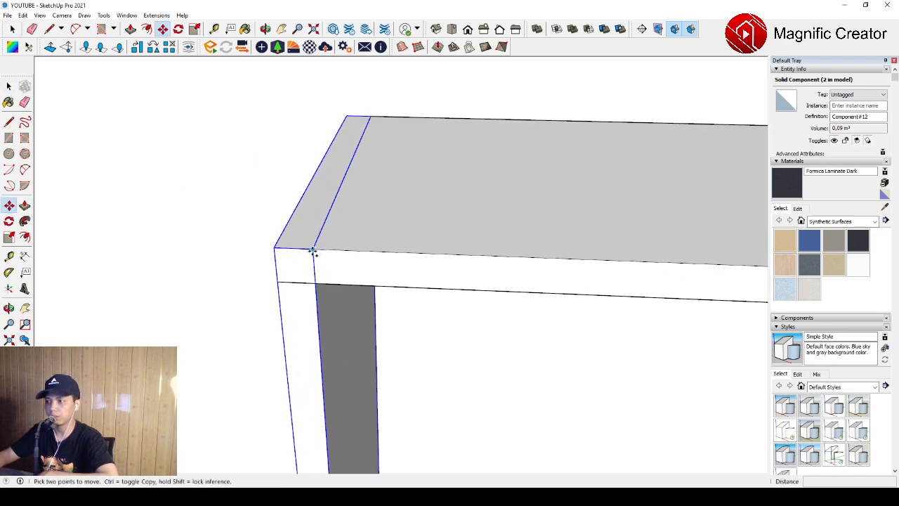
pyautogui.press('ctrl')
pyautogui.click(314, 251)
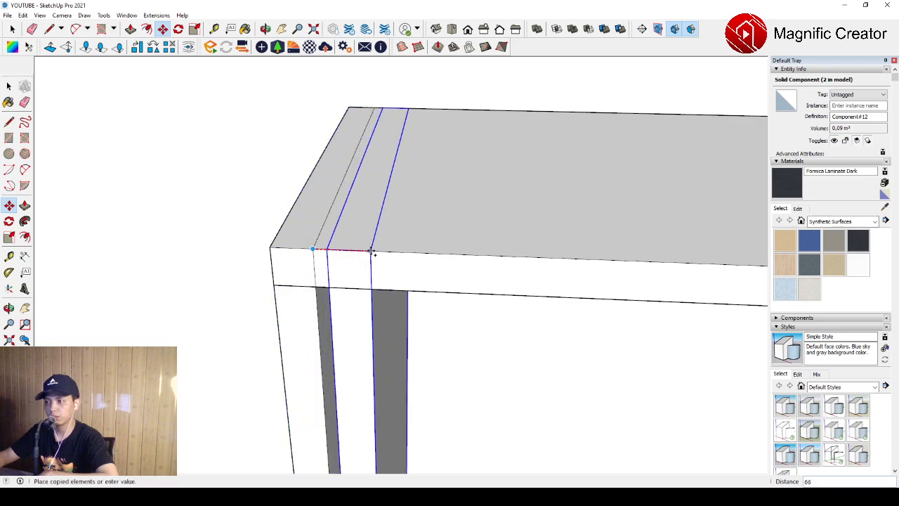
pyautogui.scroll(-4, 428, 255)
pyautogui.scroll(3, 225, 244)
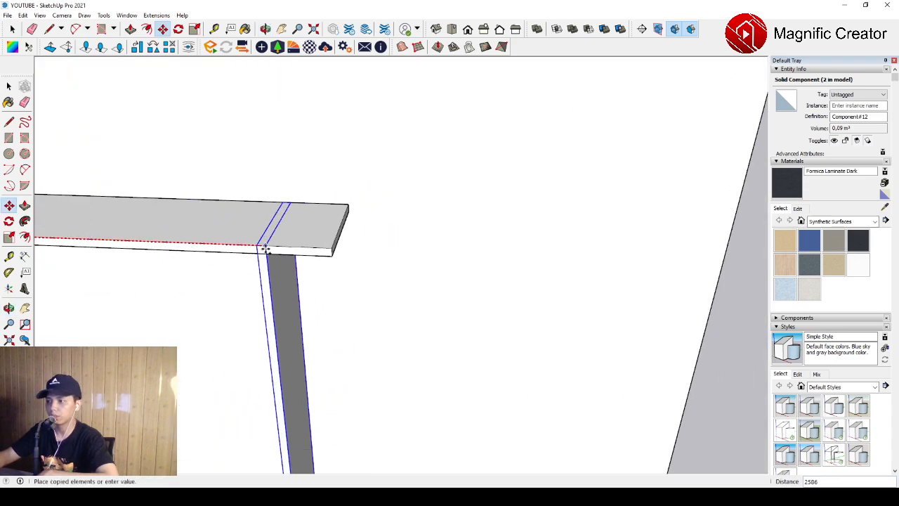
pyautogui.click(378, 245)
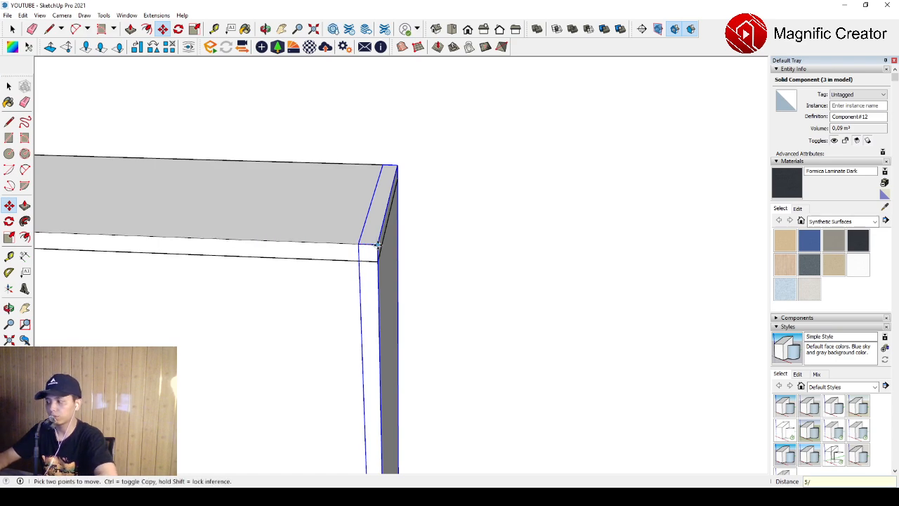
# Divide the distance between the two end panels by 5 to add equally spaced vertical copies between them
pyautogui.press('Return')
pyautogui.press('space')
pyautogui.scroll(-6, 486, 200)
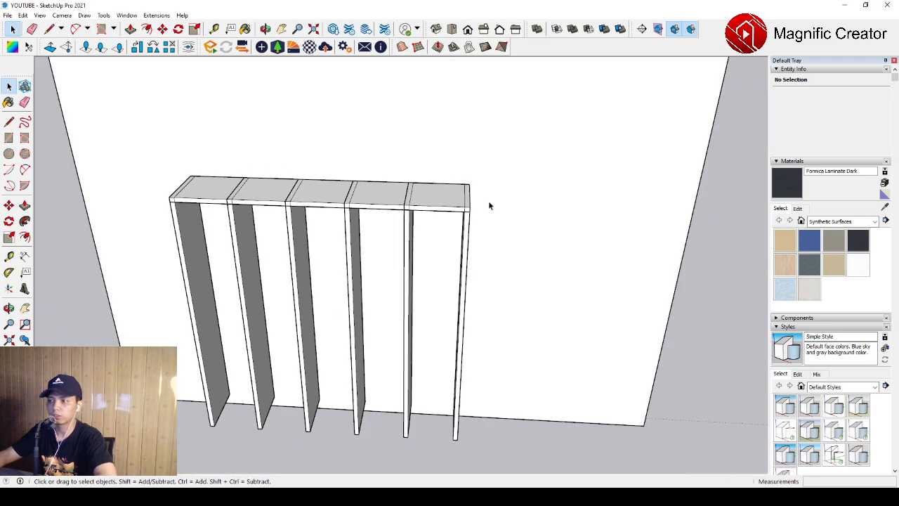
pyautogui.moveTo(256, 285); pyautogui.dragTo(443, 219, button='middle')
pyautogui.moveTo(365, 248); pyautogui.dragTo(446, 200, button='middle')
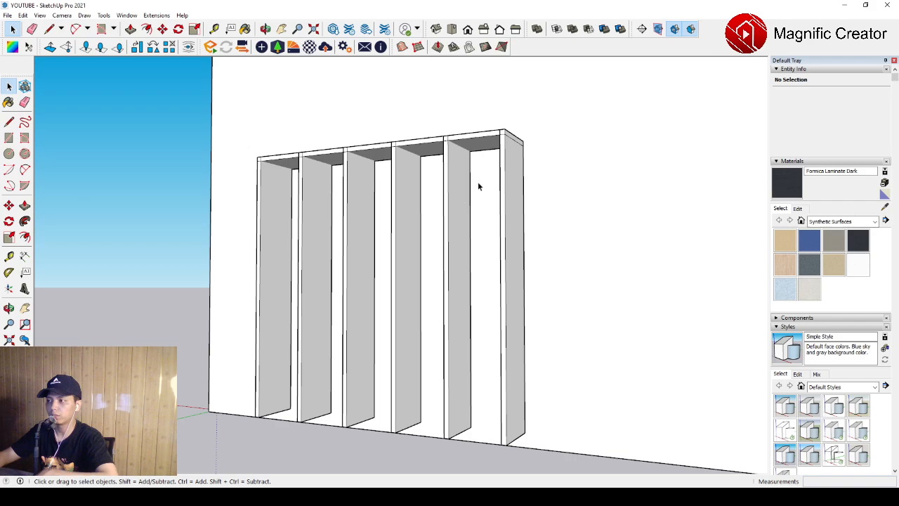
pyautogui.scroll(2, 457, 211)
pyautogui.scroll(2, 458, 182)
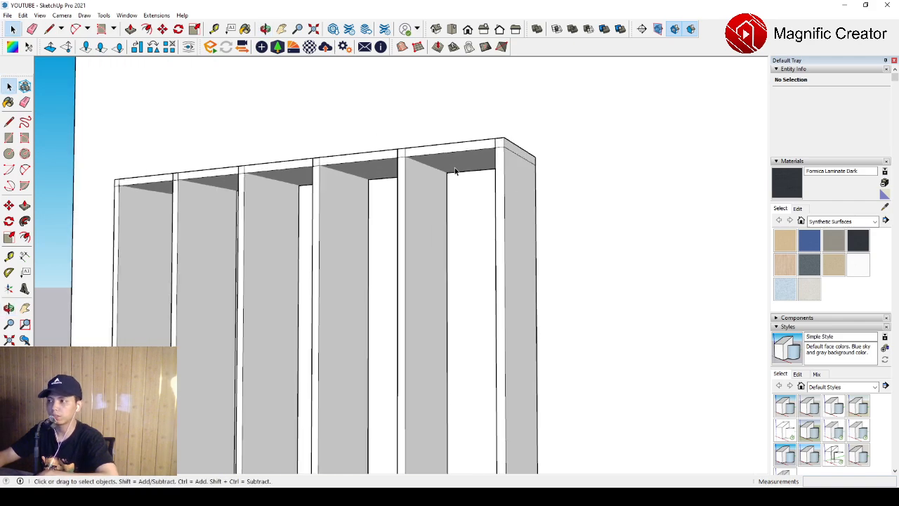
# Copy the top board straight down 2950 from its lower front corner to the bottom end of the vertical panels
pyautogui.moveTo(453, 176)
pyautogui.mouseDown(button='middle')
pyautogui.moveTo(431, 231)
pyautogui.moveTo(458, 229)
pyautogui.mouseUp(button='middle')
pyautogui.scroll(2, 463, 200)
pyautogui.click(462, 202)
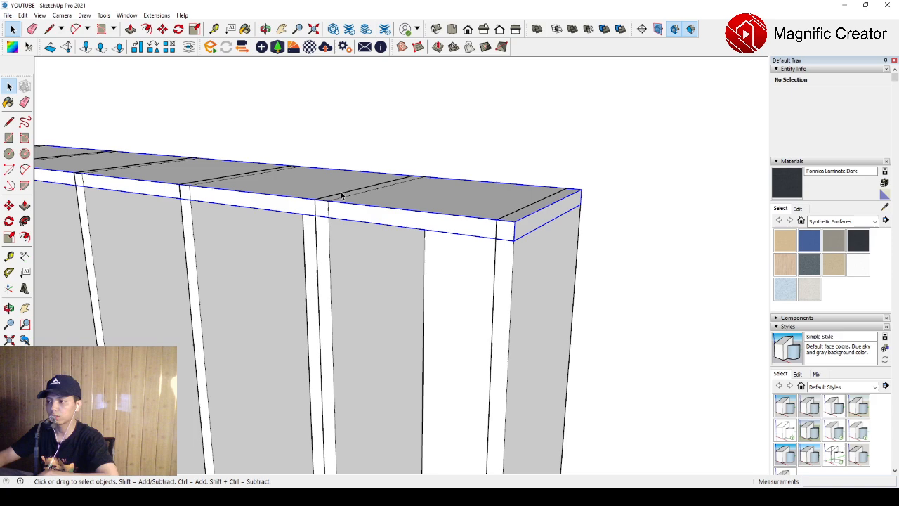
pyautogui.click(9, 206)
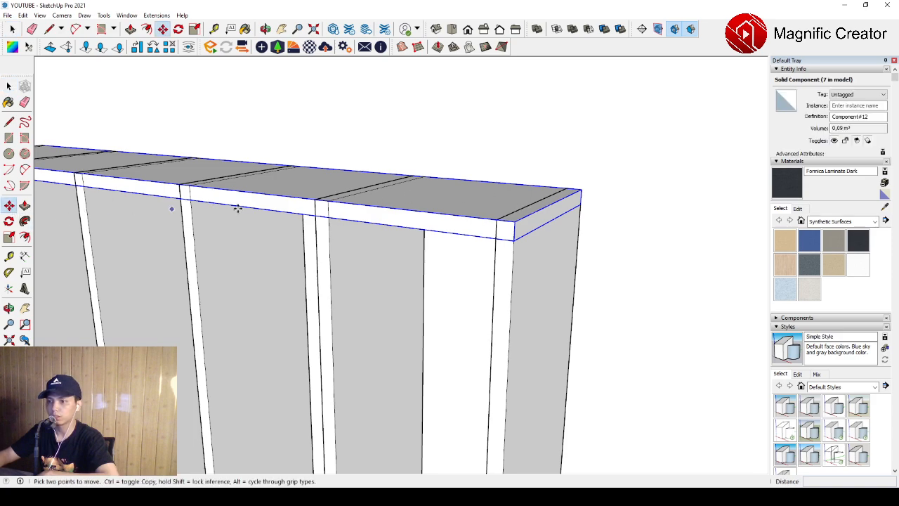
pyautogui.click(514, 240)
pyautogui.scroll(-5, 514, 281)
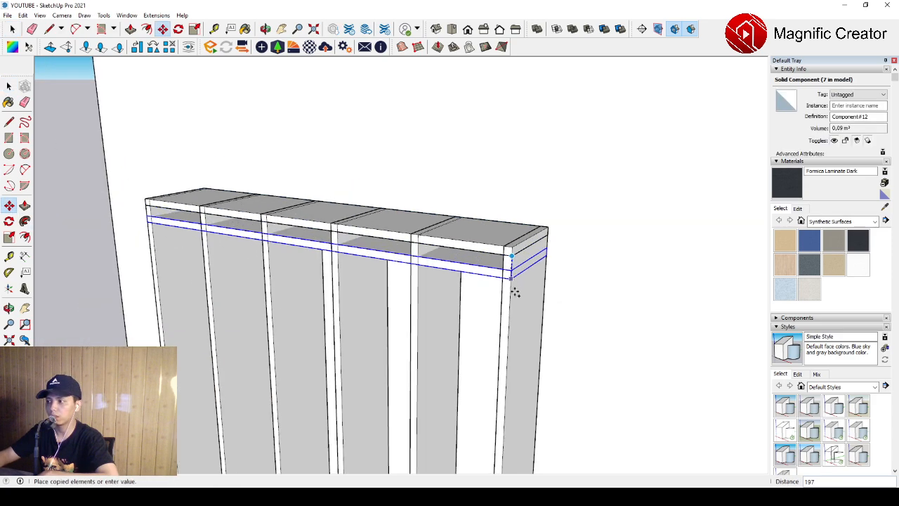
pyautogui.keyDown('shift'); pyautogui.moveTo(482, 288); pyautogui.dragTo(452, 91, button='middle'); pyautogui.keyUp('shift')
pyautogui.scroll(2, 457, 361)
pyautogui.scroll(-2, 449, 302)
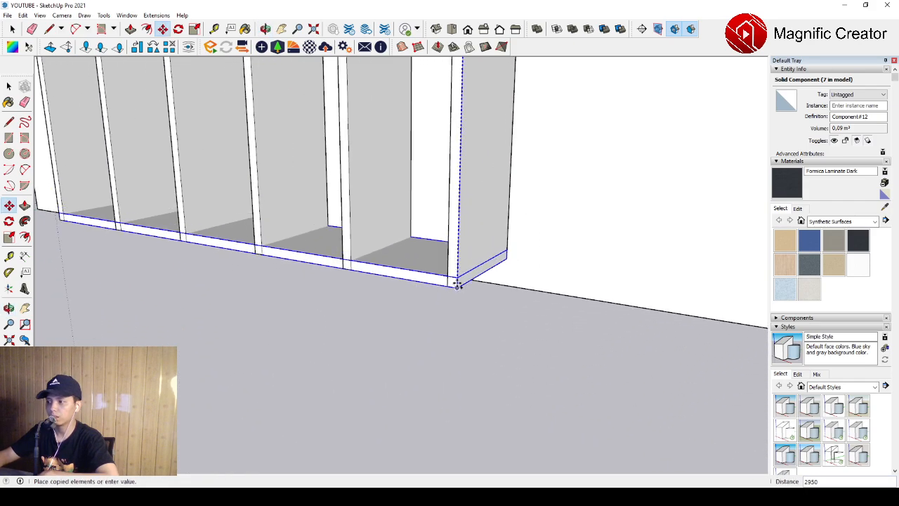
pyautogui.scroll(2, 458, 286)
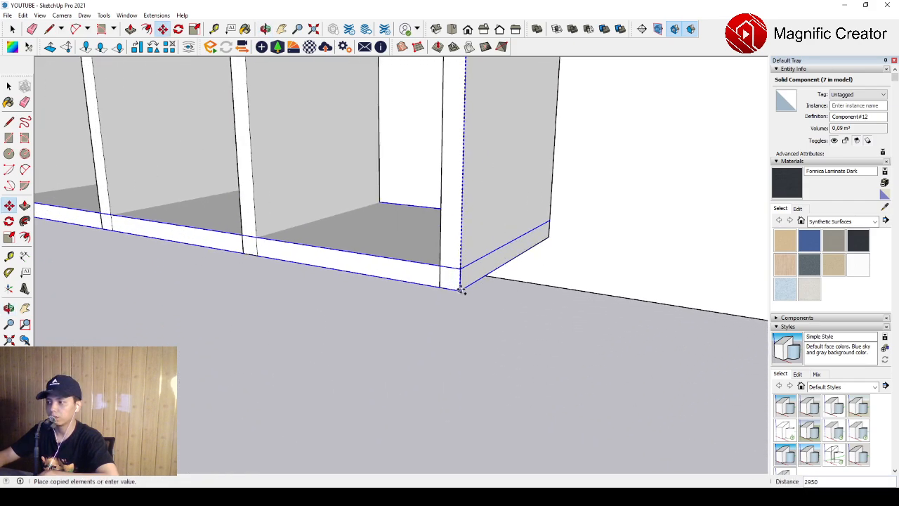
pyautogui.click(460, 290)
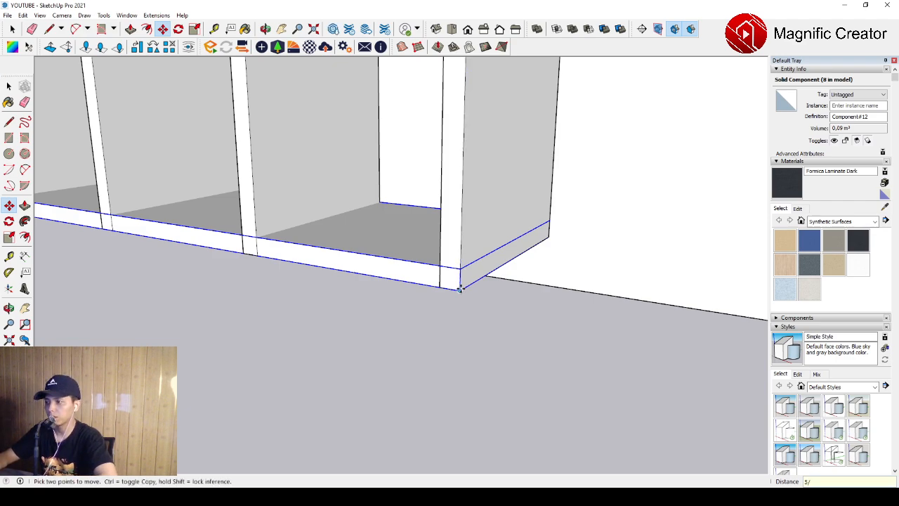
# Divide the distance between the top and bottom boards by 5 to add equally spaced horizontal shelves
pyautogui.press('Return')
pyautogui.press('space')
pyautogui.scroll(-9, 439, 263)
pyautogui.moveTo(404, 229); pyautogui.dragTo(514, 157, button='middle')
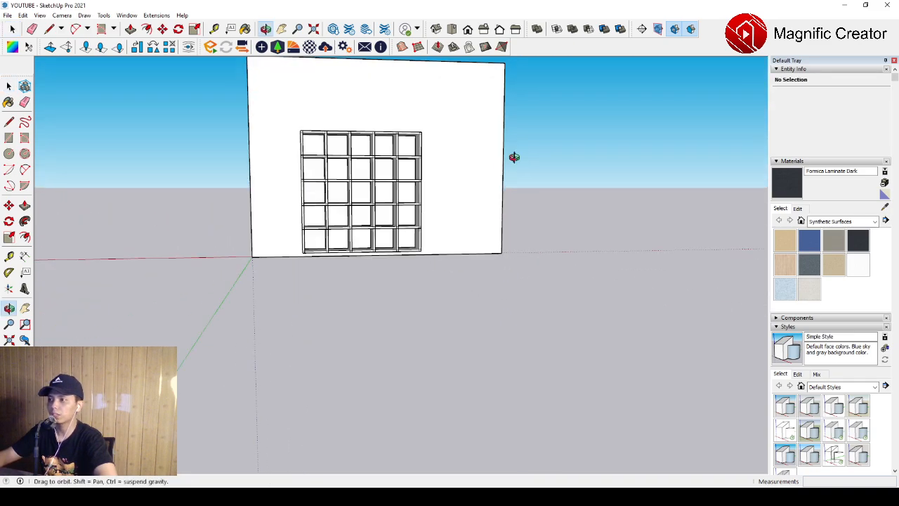
pyautogui.scroll(3, 301, 196)
pyautogui.moveTo(309, 227); pyautogui.dragTo(369, 242, button='middle')
pyautogui.moveTo(292, 127); pyautogui.dragTo(538, 361)
pyautogui.scroll(2, 496, 295)
pyautogui.moveTo(470, 267); pyautogui.dragTo(317, 236, button='middle')
pyautogui.moveTo(527, 255)
pyautogui.mouseDown(button='middle')
pyautogui.moveTo(488, 277)
pyautogui.moveTo(518, 275)
pyautogui.moveTo(517, 245)
pyautogui.mouseUp(button='middle')
pyautogui.scroll(1, 484, 273)
pyautogui.press('m')
pyautogui.press('space')
pyautogui.scroll(-1, 314, 259)
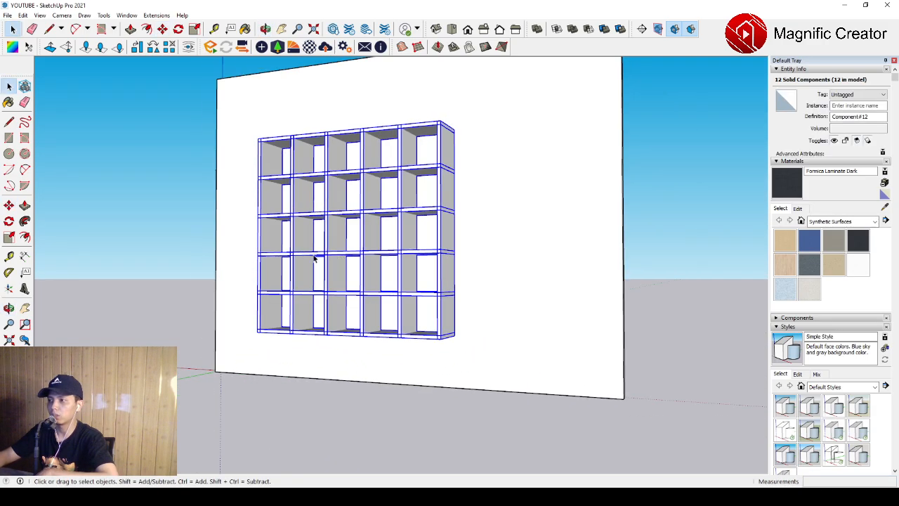
pyautogui.moveTo(314, 258); pyautogui.dragTo(403, 249, button='middle')
pyautogui.scroll(2, 319, 257)
pyautogui.keyDown('shift'); pyautogui.moveTo(319, 257); pyautogui.dragTo(355, 289, button='middle'); pyautogui.keyUp('shift')
pyautogui.scroll(-3, 355, 289)
pyautogui.click(635, 269)
pyautogui.moveTo(350, 246); pyautogui.dragTo(295, 259, button='middle')
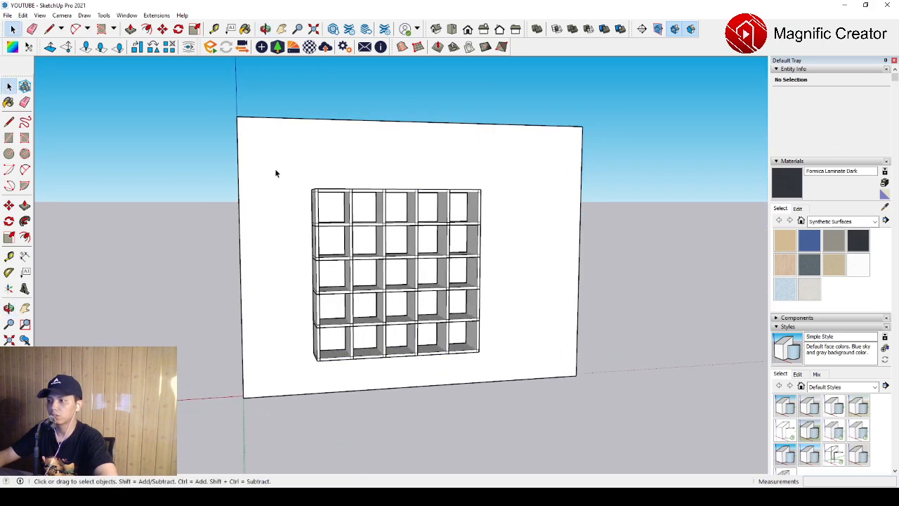
# Select all the shelf boards and panels and merge them into one solid with Outer Shell
pyautogui.moveTo(275, 172); pyautogui.dragTo(506, 397)
pyautogui.scroll(2, 383, 273)
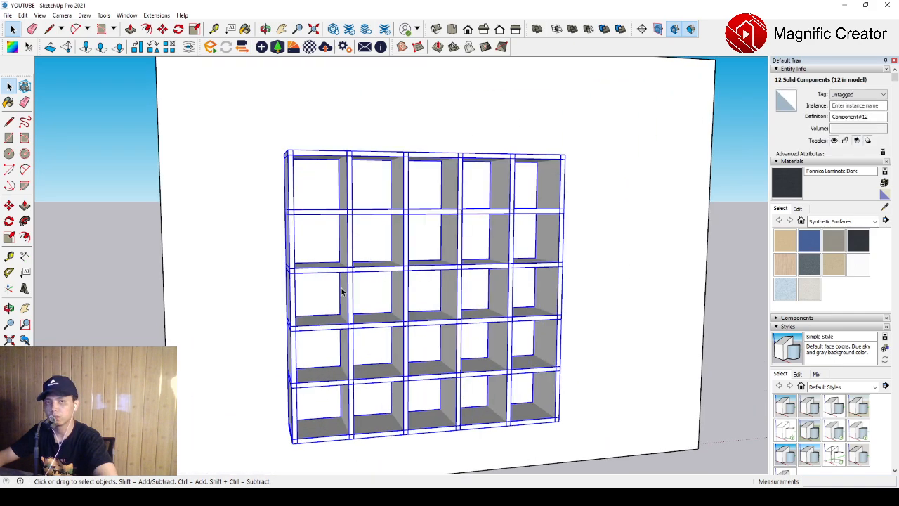
pyautogui.moveTo(343, 292); pyautogui.dragTo(329, 253, button='middle')
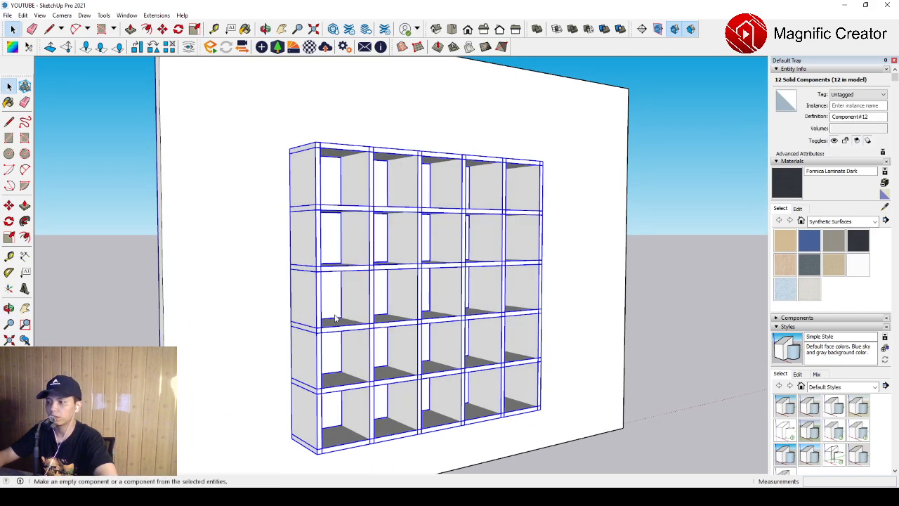
pyautogui.click(346, 357)
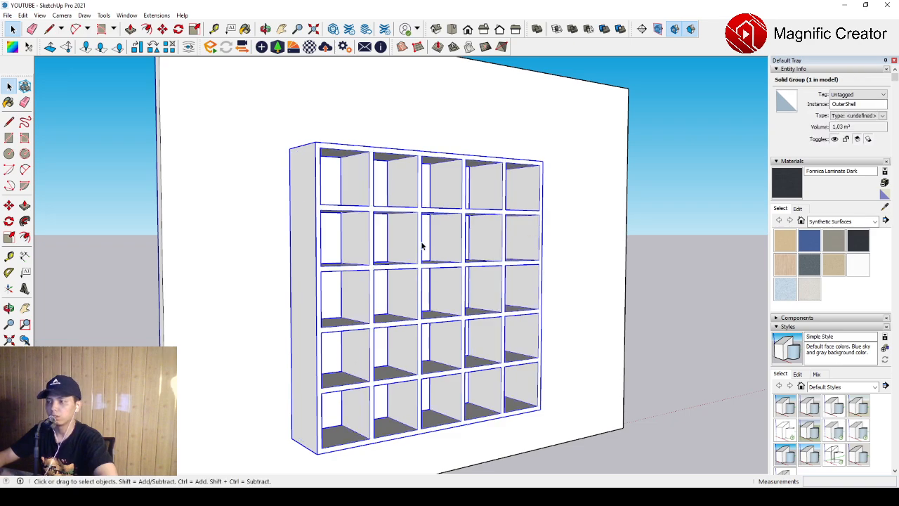
# Draw a two-point arc on the shelf's outer side face between the upper and lower back corners, bulging 600 to the front edge
pyautogui.moveTo(433, 251)
pyautogui.mouseDown(button='middle')
pyautogui.moveTo(412, 287)
pyautogui.moveTo(449, 243)
pyautogui.mouseUp(button='middle')
pyautogui.scroll(3, 470, 289)
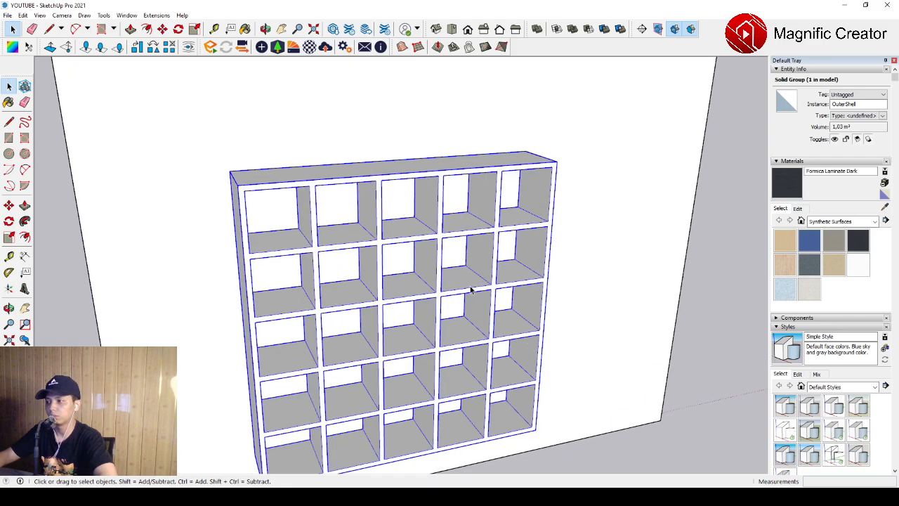
pyautogui.moveTo(470, 289); pyautogui.dragTo(382, 292, button='middle')
pyautogui.scroll(2, 534, 277)
pyautogui.scroll(-4, 435, 248)
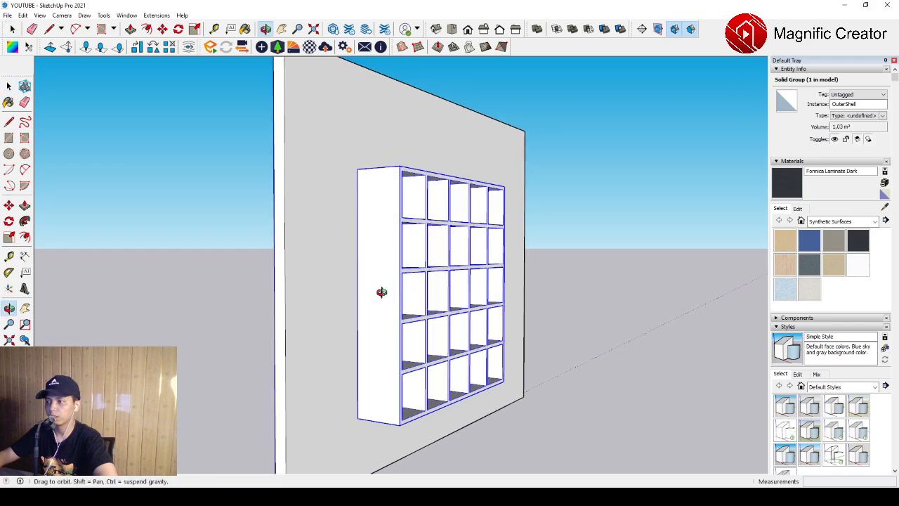
pyautogui.keyDown('shift'); pyautogui.moveTo(370, 257); pyautogui.dragTo(374, 246, button='middle'); pyautogui.keyUp('shift')
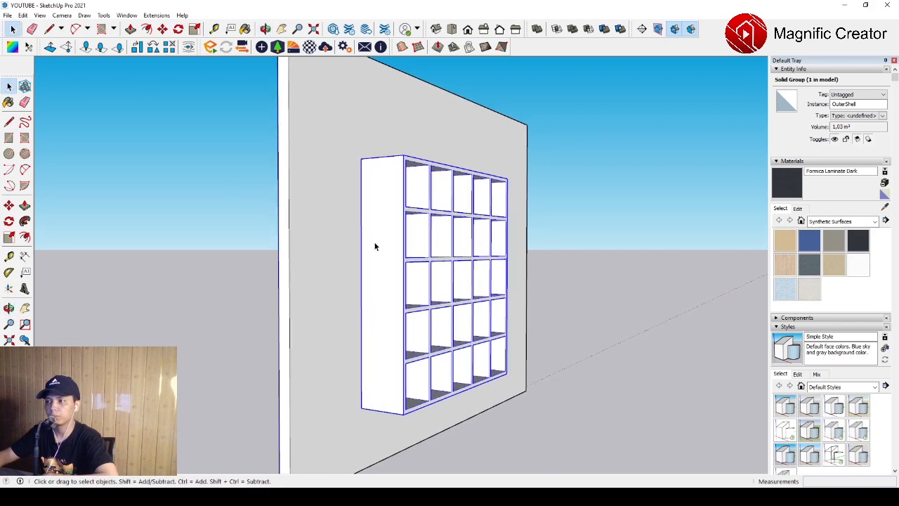
pyautogui.click(24, 170)
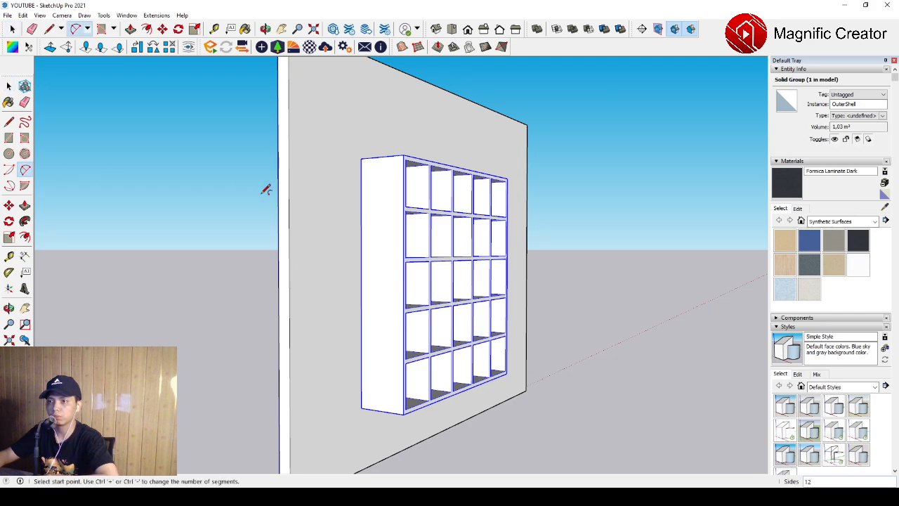
pyautogui.scroll(1, 353, 180)
pyautogui.scroll(2, 366, 159)
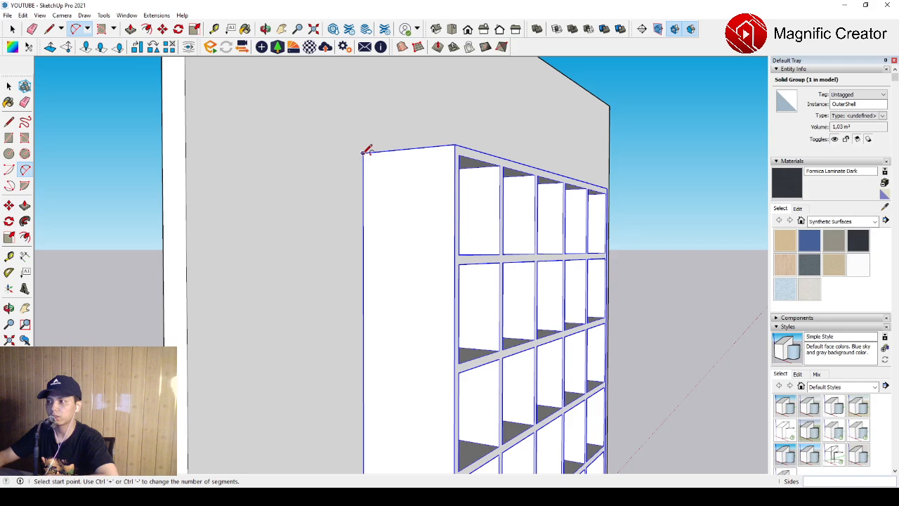
pyautogui.click(363, 156)
pyautogui.scroll(-2, 366, 158)
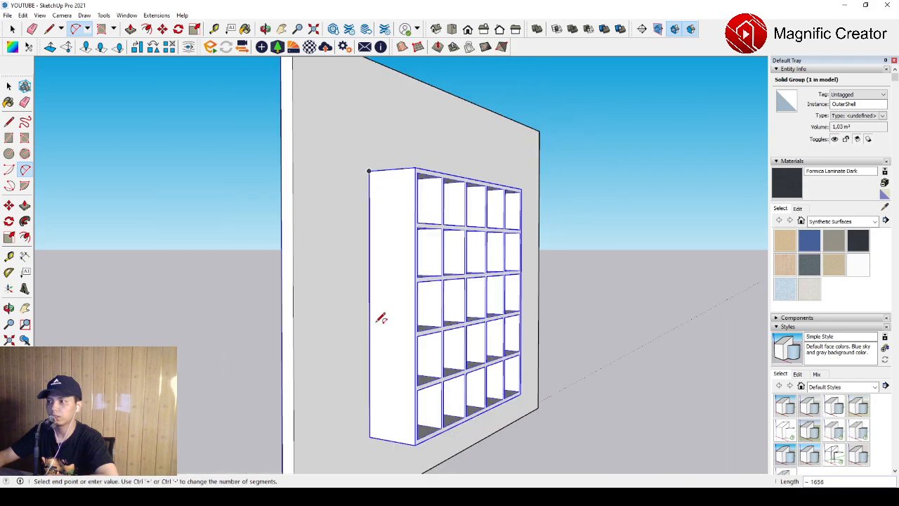
pyautogui.click(370, 436)
pyautogui.scroll(4, 411, 309)
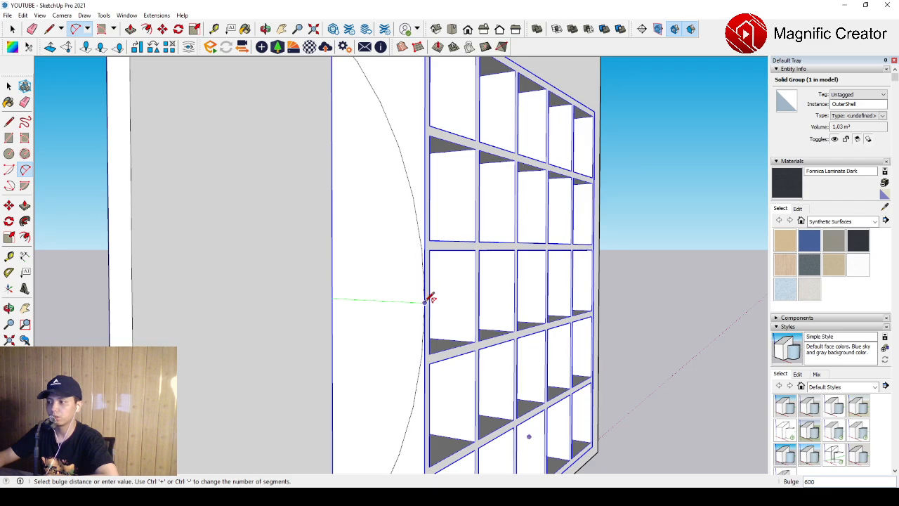
pyautogui.click(426, 300)
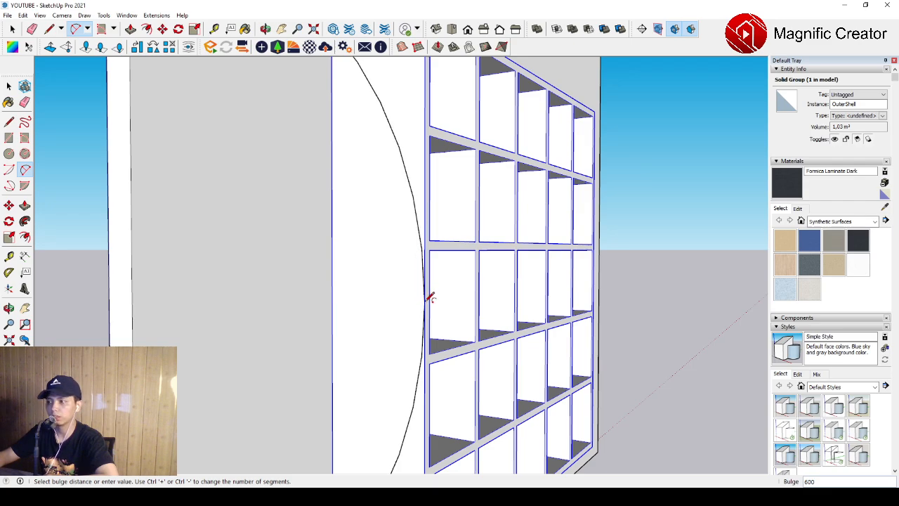
# Draw a line along the green axis from the midpoint of the side's back edge, extending about 3780 past the shelf's front
pyautogui.scroll(-5, 408, 231)
pyautogui.scroll(5, 395, 267)
pyautogui.press('l')
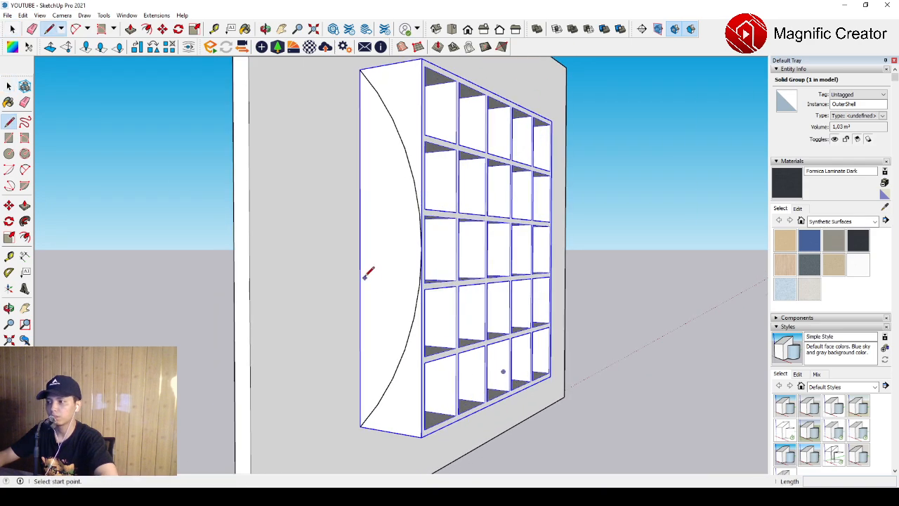
pyautogui.scroll(3, 362, 246)
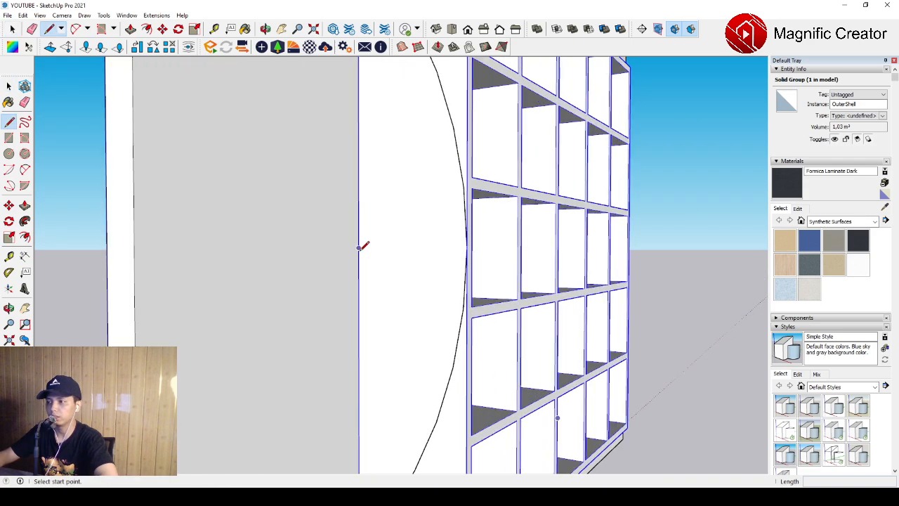
pyautogui.click(360, 247)
pyautogui.scroll(-1, 422, 246)
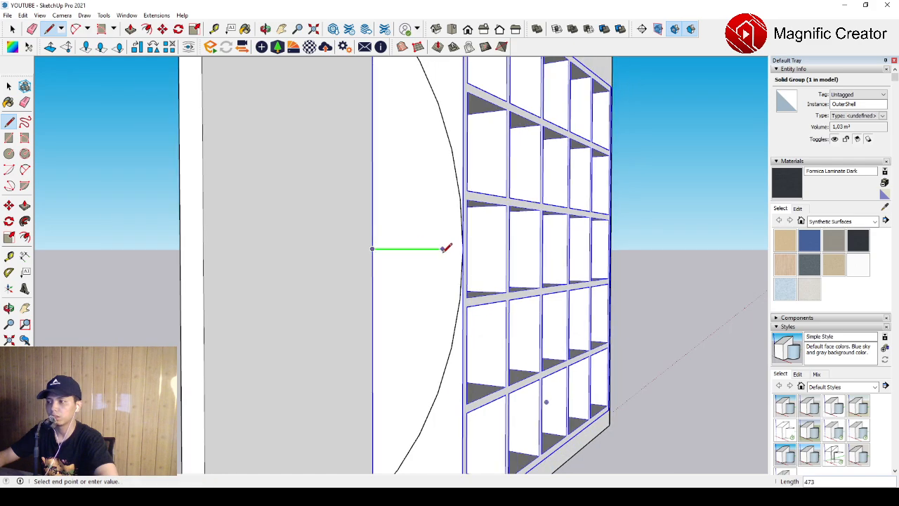
pyautogui.scroll(-3, 445, 249)
pyautogui.scroll(-3, 440, 248)
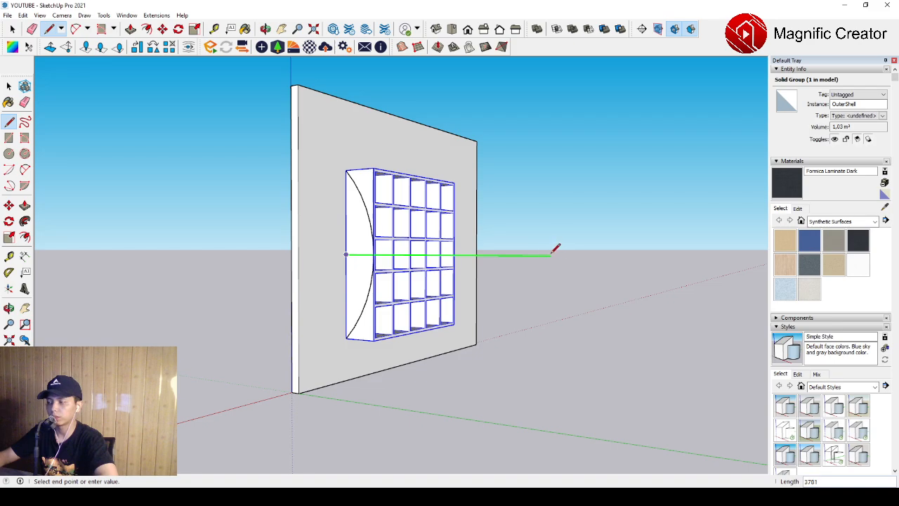
pyautogui.click(551, 255)
# Delete the line segment crossing the shelf's side face and the upper half of the arc
pyautogui.press('space')
pyautogui.scroll(3, 358, 263)
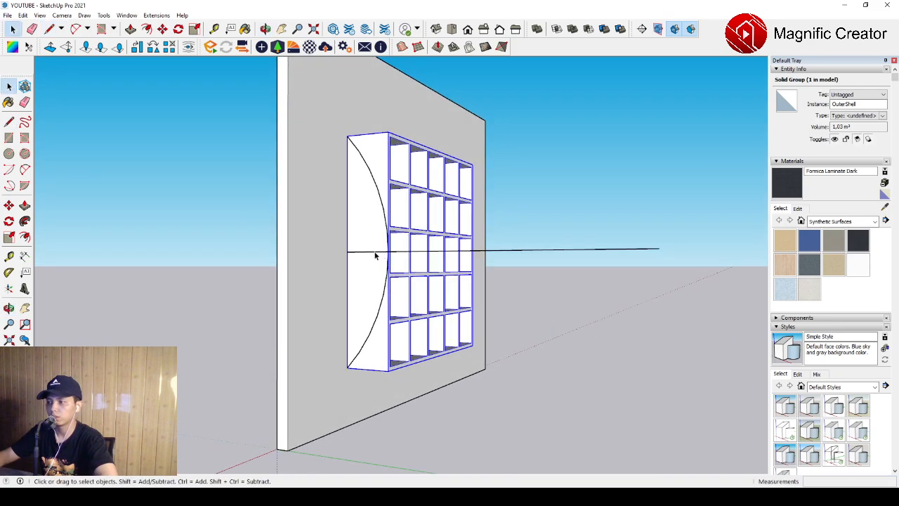
pyautogui.click(375, 253)
pyautogui.scroll(2, 375, 255)
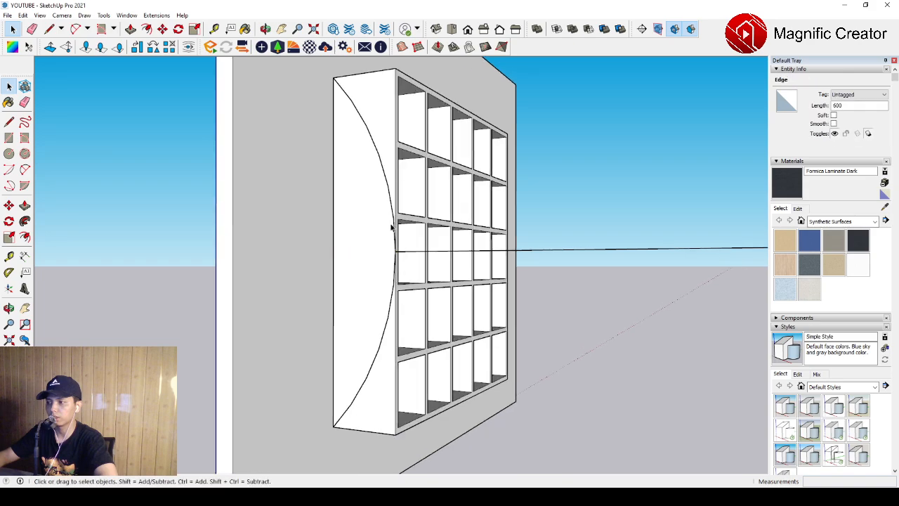
pyautogui.click(389, 198)
pyautogui.click(388, 198)
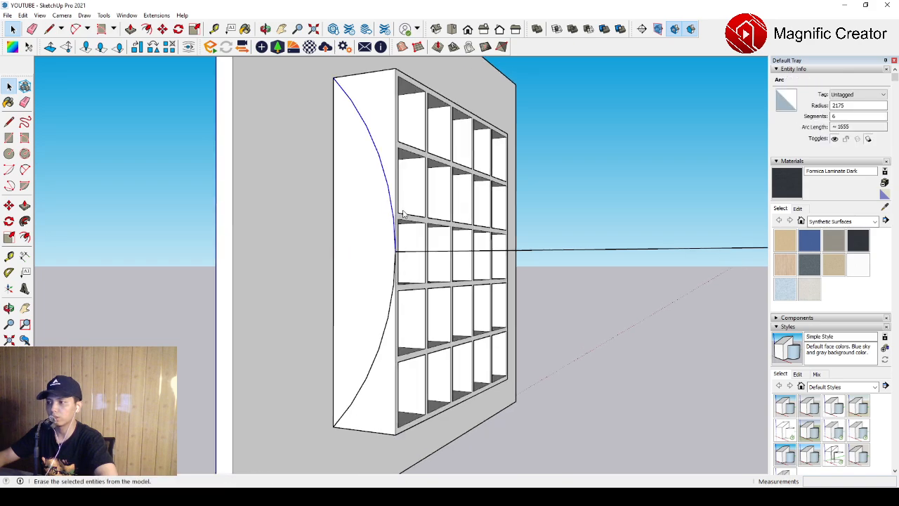
pyautogui.press('Delete')
# Draw lines from the arc's lower end down, forward along the green axis, and up to the horizontal line's free end, closing a face
pyautogui.scroll(-6, 361, 261)
pyautogui.press('l')
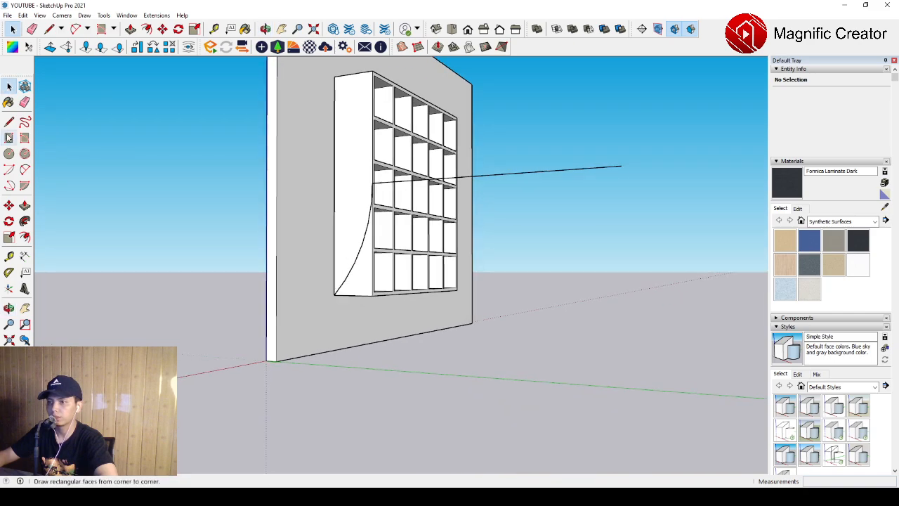
pyautogui.scroll(3, 343, 286)
pyautogui.click(338, 286)
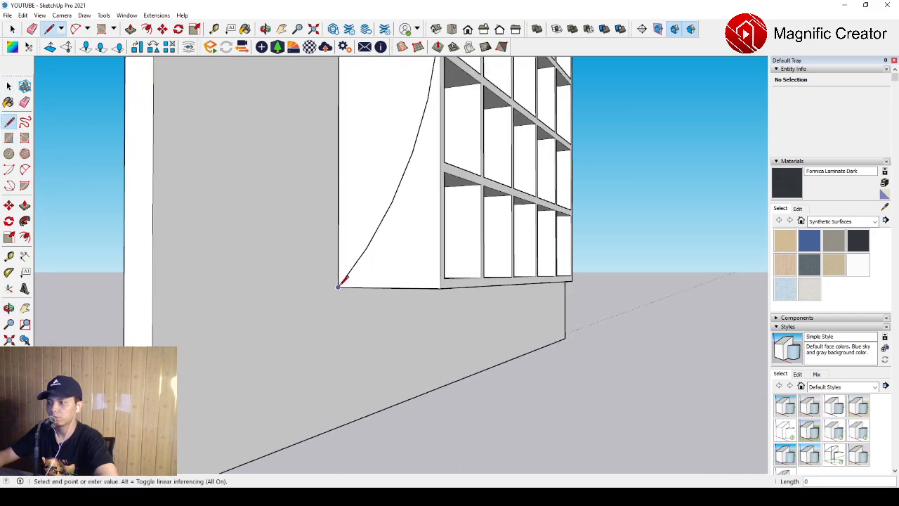
pyautogui.scroll(-5, 340, 323)
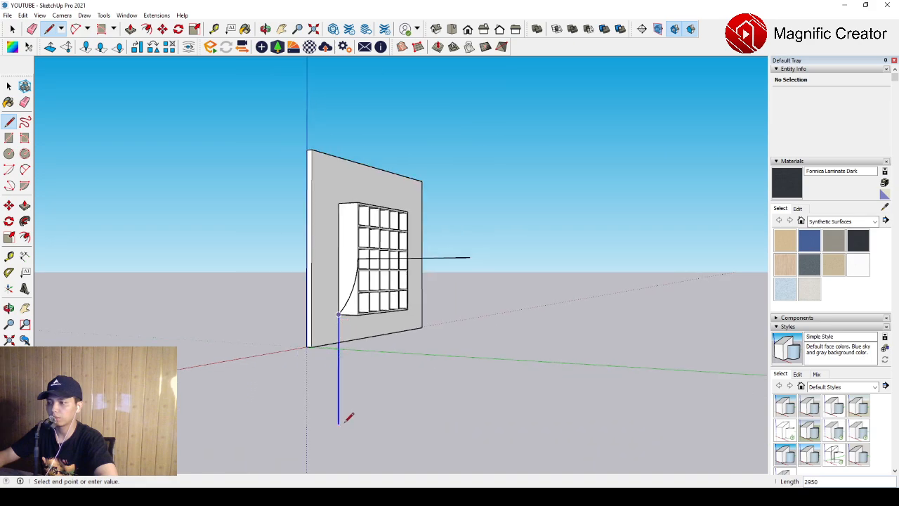
pyautogui.scroll(-3, 346, 420)
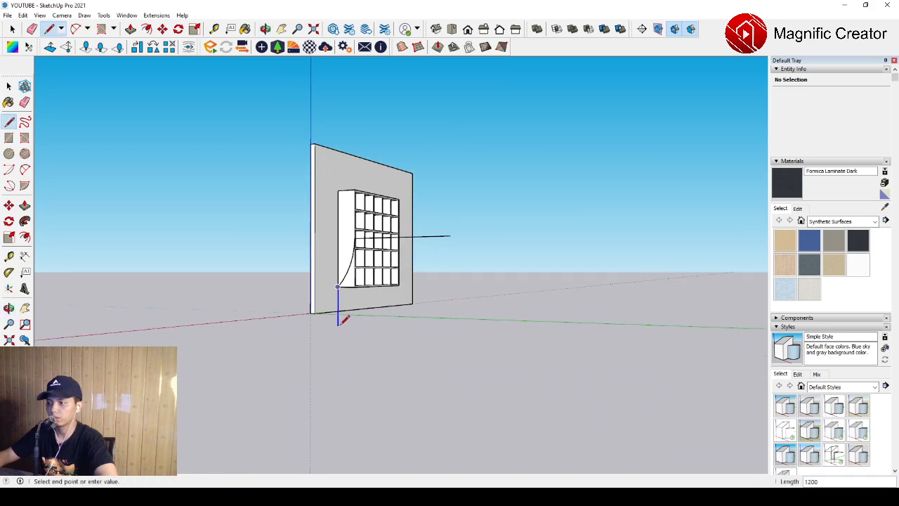
pyautogui.click(337, 390)
pyautogui.moveTo(370, 391); pyautogui.dragTo(443, 386, button='middle')
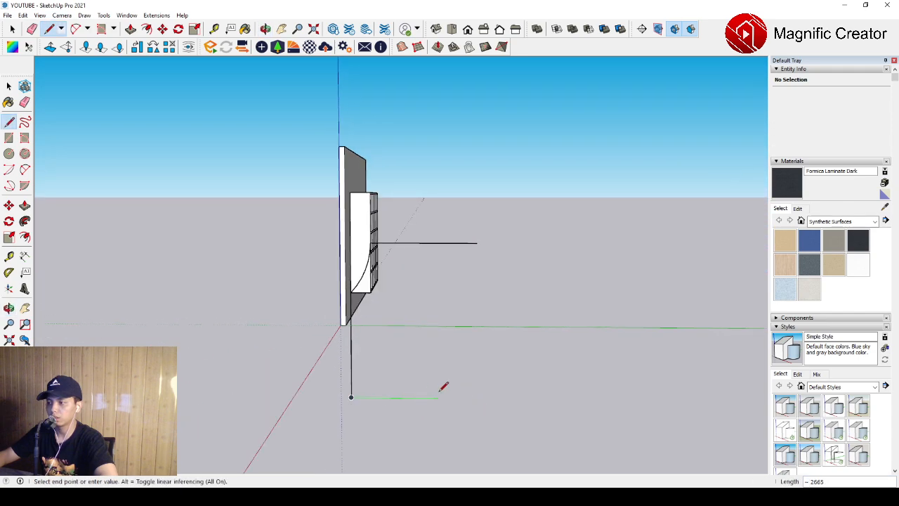
pyautogui.click(484, 244)
pyautogui.click(478, 243)
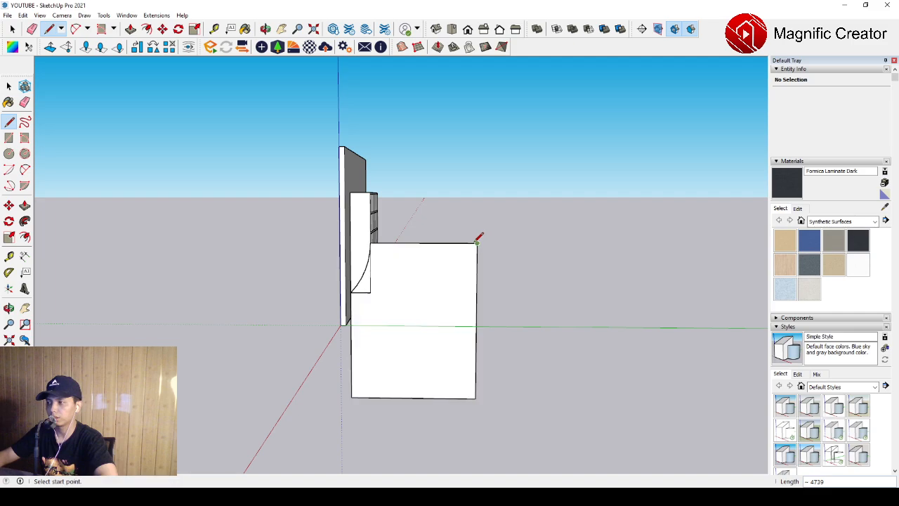
pyautogui.moveTo(478, 237); pyautogui.dragTo(368, 264, button='middle')
pyautogui.scroll(3, 336, 197)
pyautogui.keyDown('shift'); pyautogui.moveTo(414, 307); pyautogui.dragTo(387, 267, button='middle'); pyautogui.keyUp('shift')
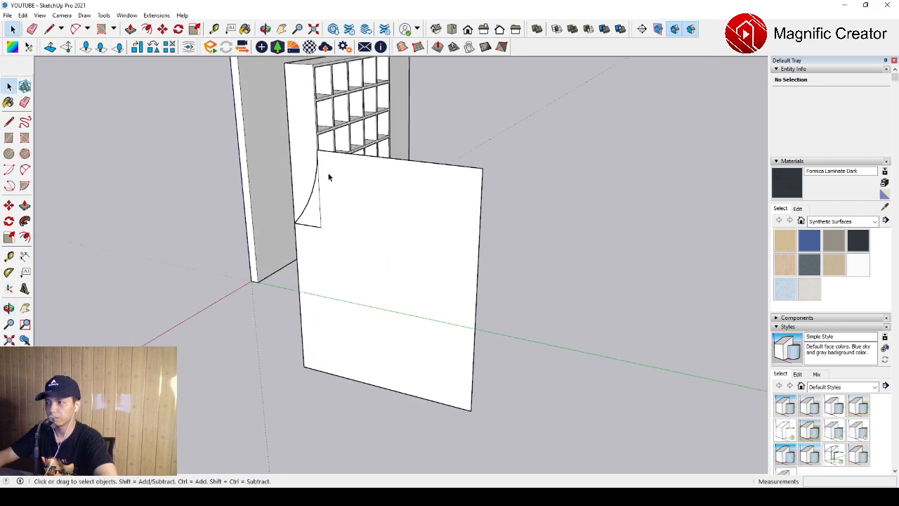
pyautogui.scroll(-2, 397, 264)
pyautogui.scroll(2, 394, 239)
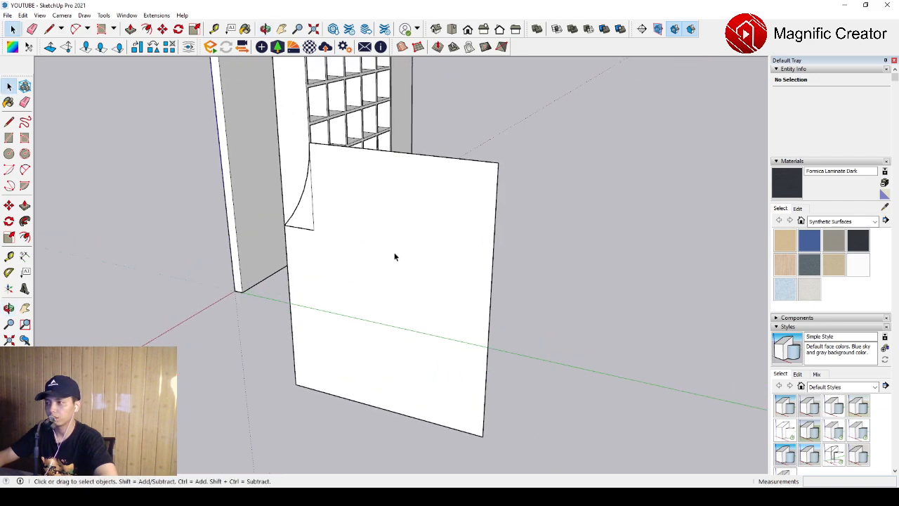
# Move the arc-edged profile face with its edges along the green axis, about 3340 away from the shelf
pyautogui.doubleClick(400, 245)
pyautogui.moveTo(361, 237); pyautogui.dragTo(396, 253, button='middle')
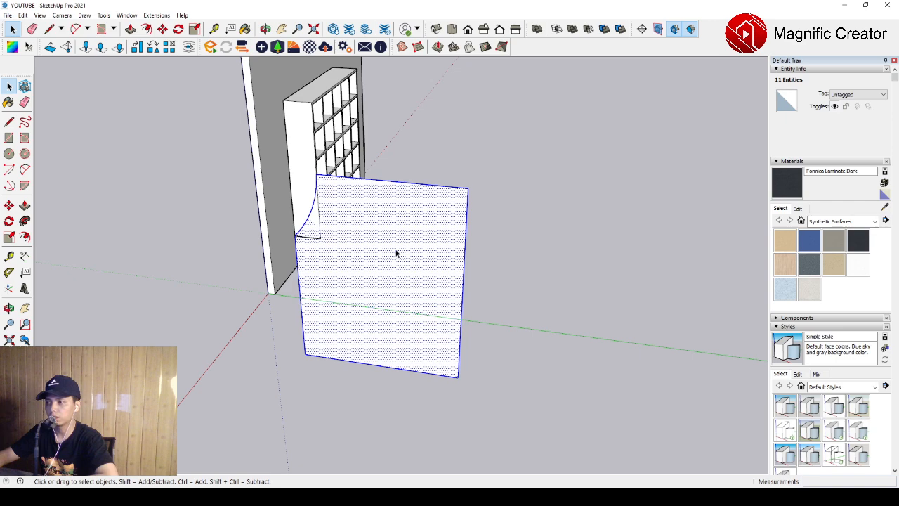
pyautogui.click(9, 205)
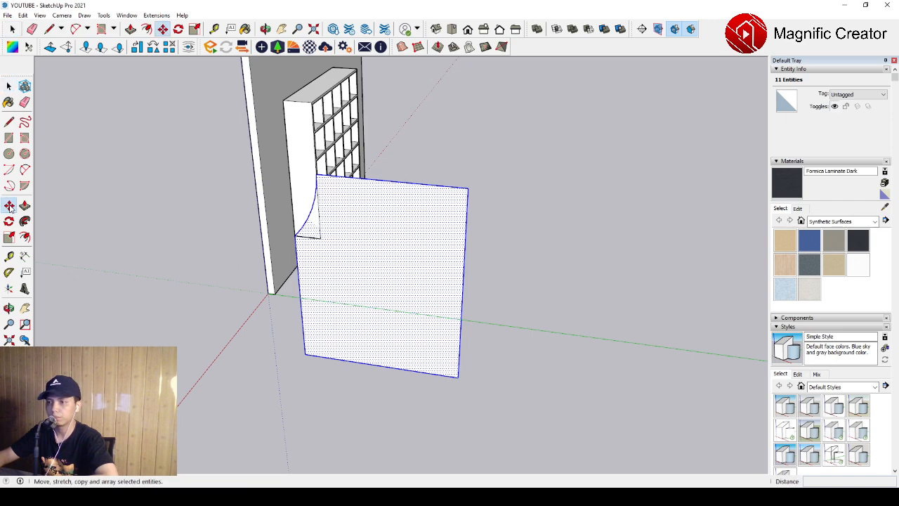
pyautogui.click(317, 255)
pyautogui.scroll(-3, 335, 255)
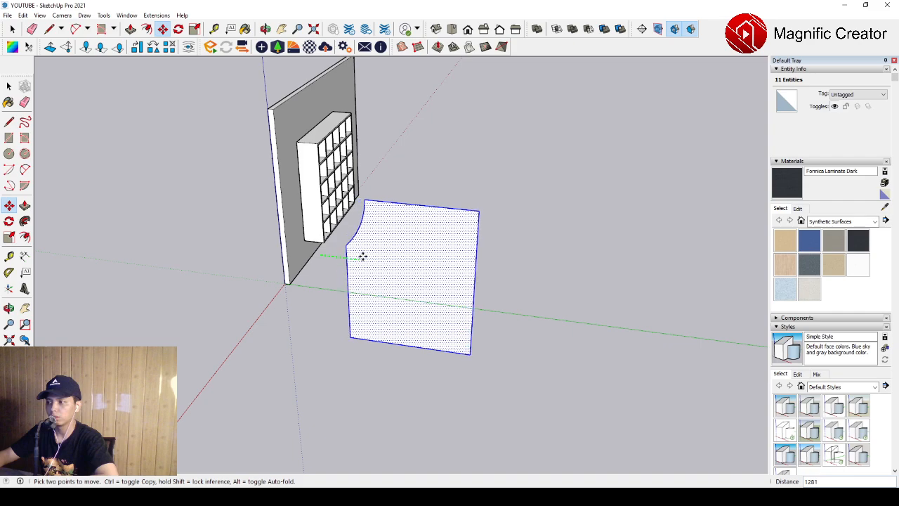
pyautogui.click(431, 261)
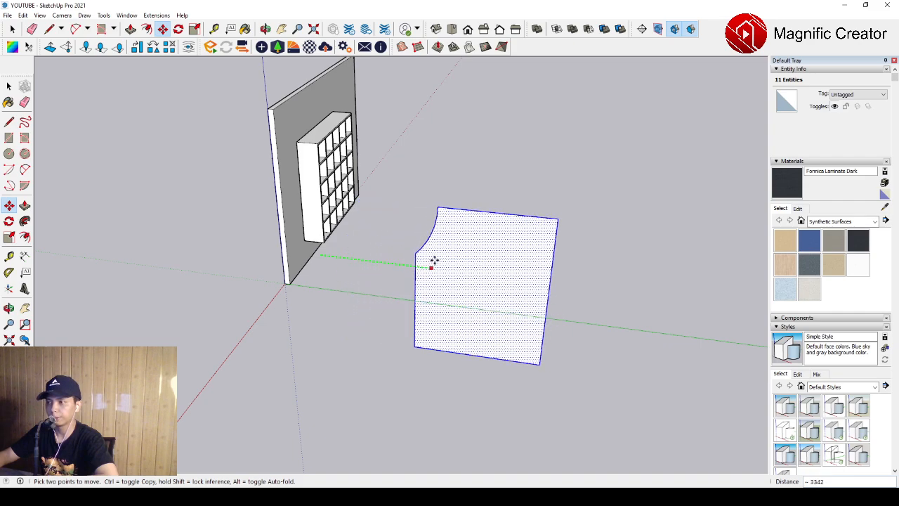
pyautogui.press('space')
# Draw a circle of radius 1500 centered on the midpoint of the shelf side's back edge, reaching its upper back corner
pyautogui.scroll(5, 331, 175)
pyautogui.moveTo(362, 202); pyautogui.dragTo(290, 133, button='middle')
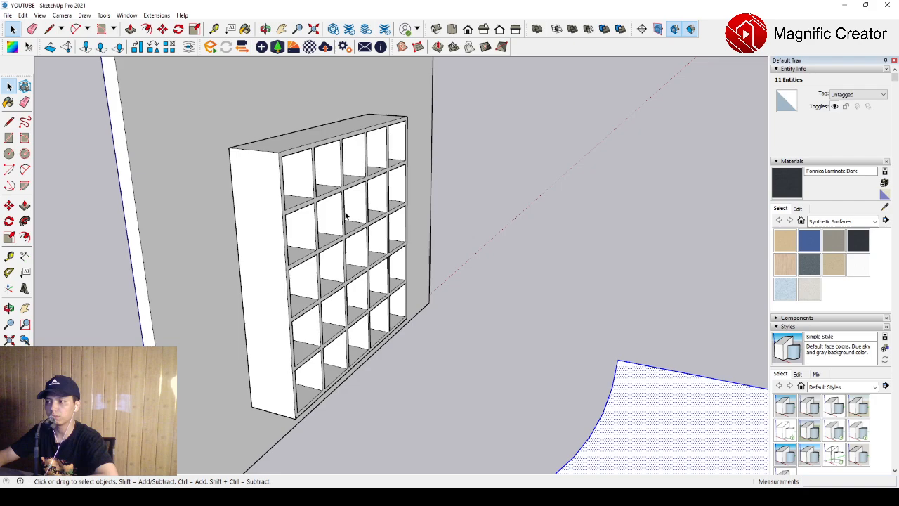
pyautogui.scroll(-1, 310, 213)
pyautogui.scroll(-2, 310, 212)
pyautogui.moveTo(308, 233); pyautogui.dragTo(304, 213, button='middle')
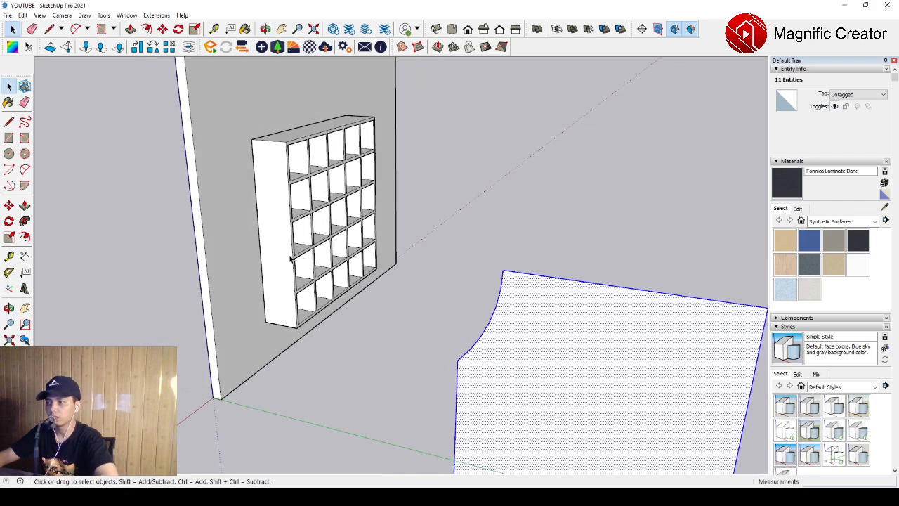
pyautogui.scroll(-1, 282, 259)
pyautogui.moveTo(278, 254); pyautogui.dragTo(274, 242, button='middle')
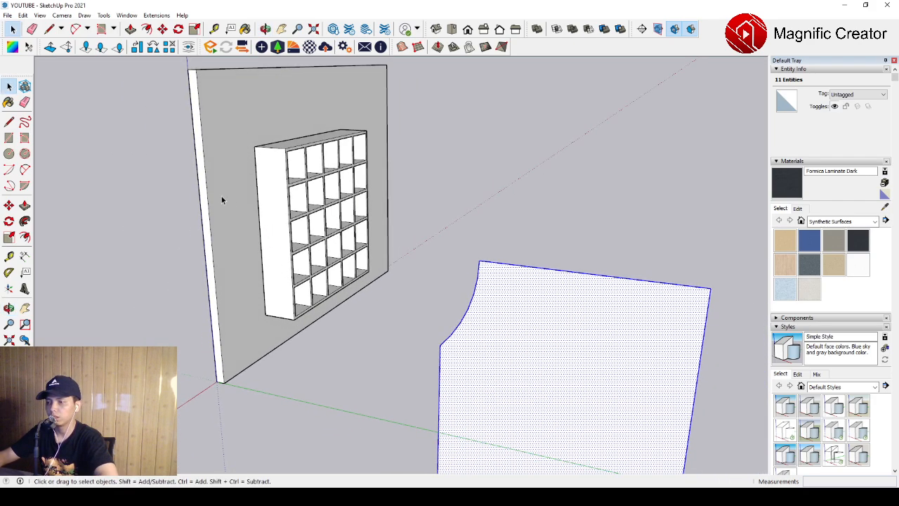
pyautogui.click(9, 154)
pyautogui.scroll(4, 263, 242)
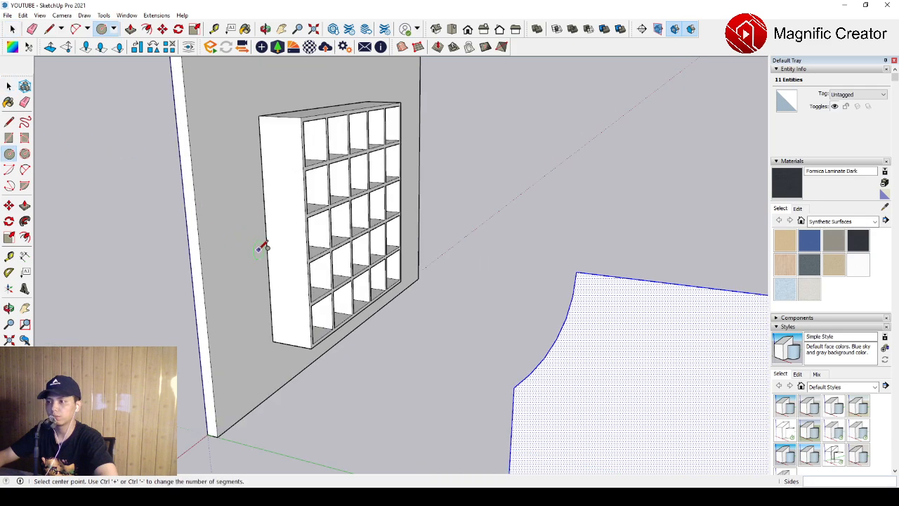
pyautogui.scroll(2, 269, 228)
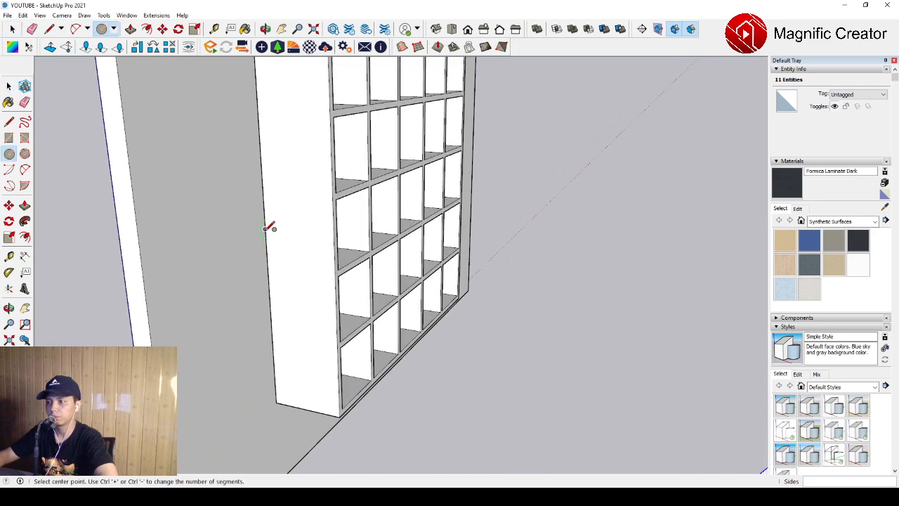
pyautogui.scroll(-4, 265, 186)
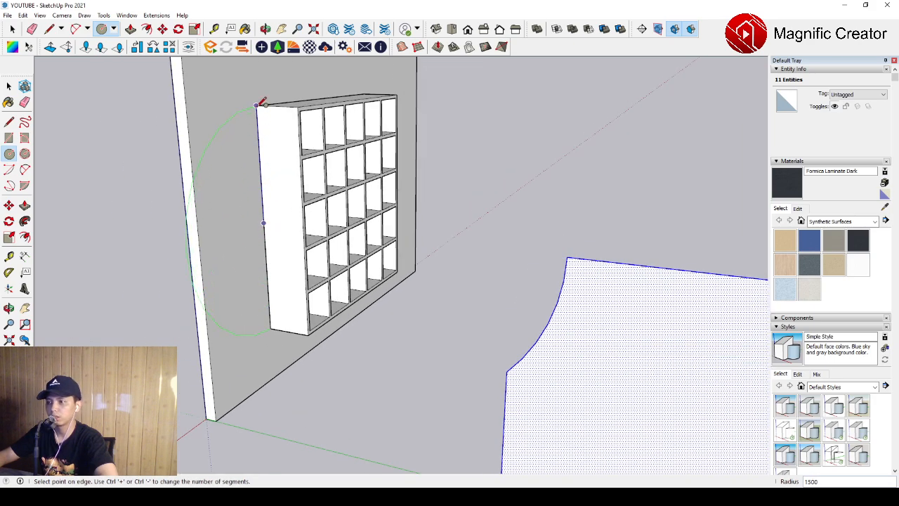
pyautogui.click(261, 102)
pyautogui.press('space')
pyautogui.scroll(2, 235, 254)
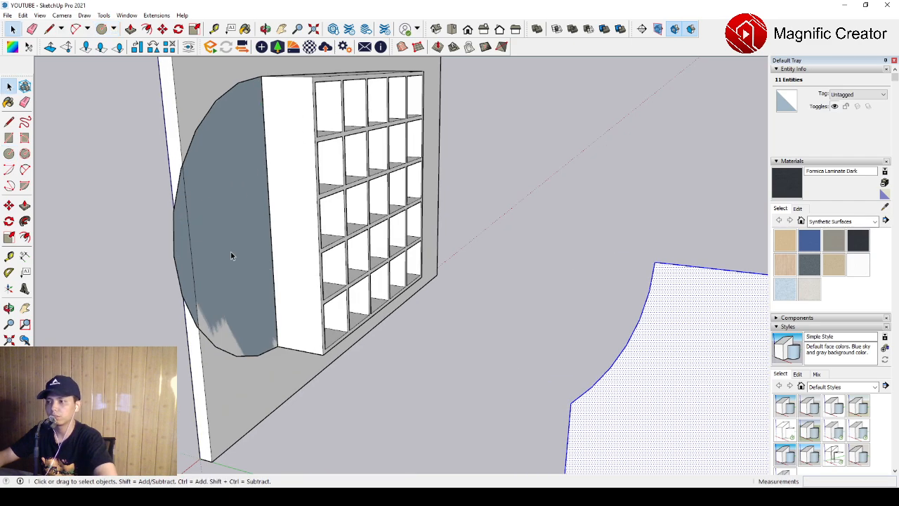
pyautogui.scroll(-4, 270, 260)
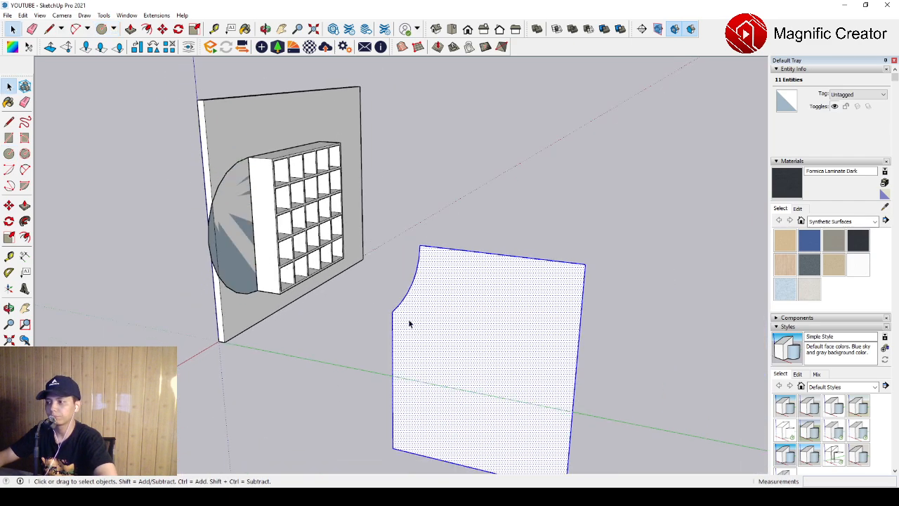
pyautogui.press('l')
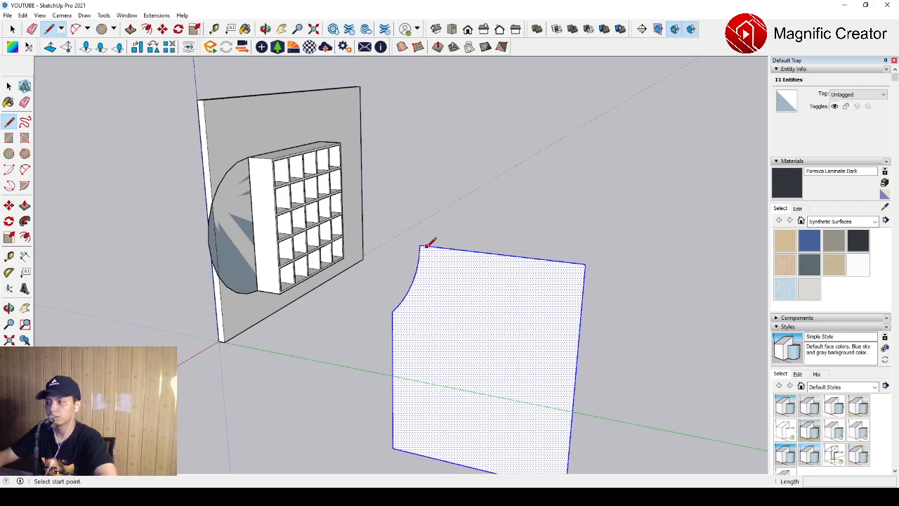
pyautogui.click(585, 264)
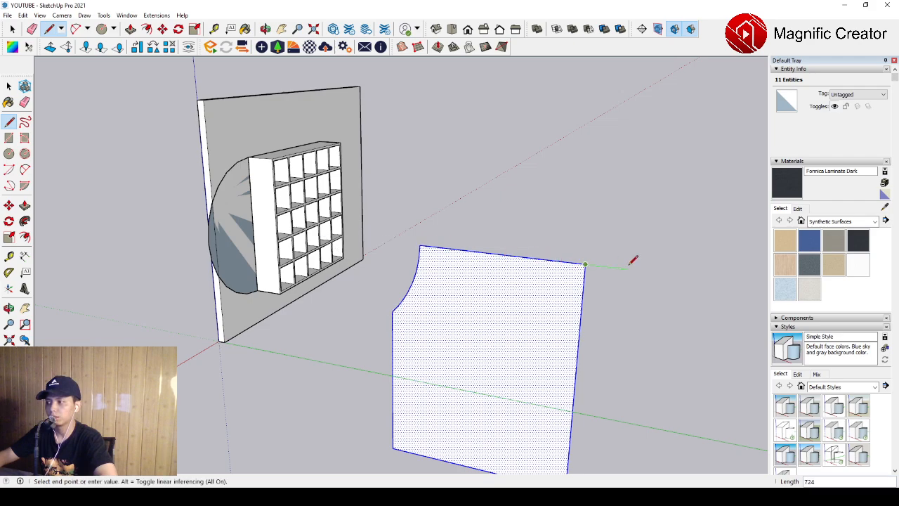
pyautogui.scroll(-3, 538, 270)
pyautogui.moveTo(538, 271); pyautogui.dragTo(448, 317, button='middle')
pyautogui.press('space')
pyautogui.scroll(3, 469, 289)
pyautogui.scroll(2, 469, 287)
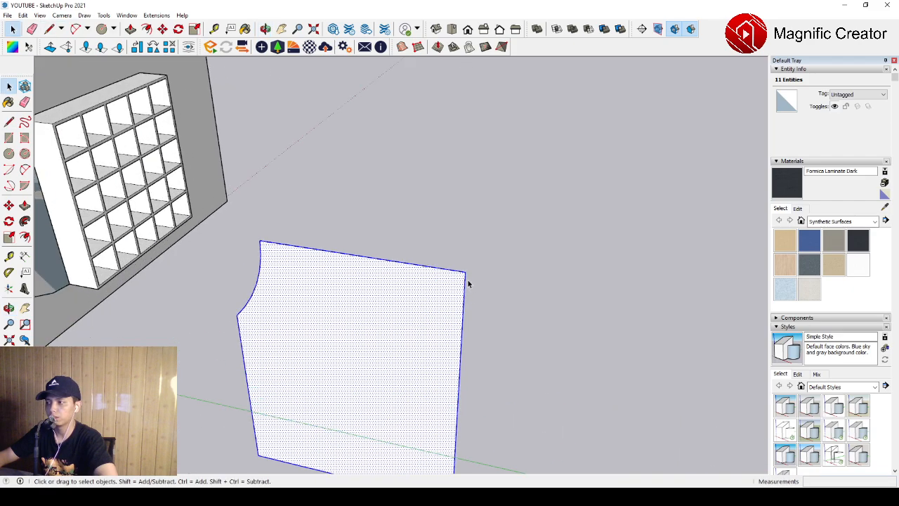
# Draw a line about 4370 long along the green axis from the profile face's upper outer corner, away from the shelf
pyautogui.press('l')
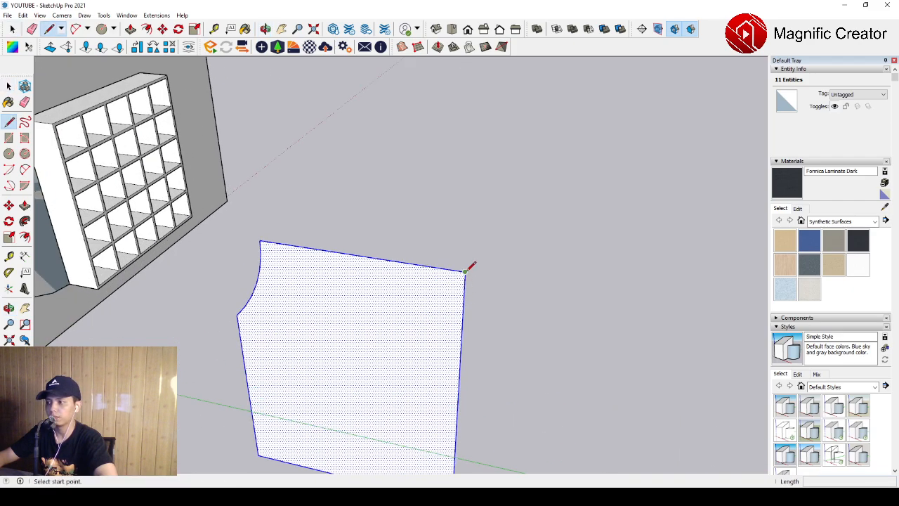
pyautogui.click(465, 270)
pyautogui.scroll(-3, 526, 274)
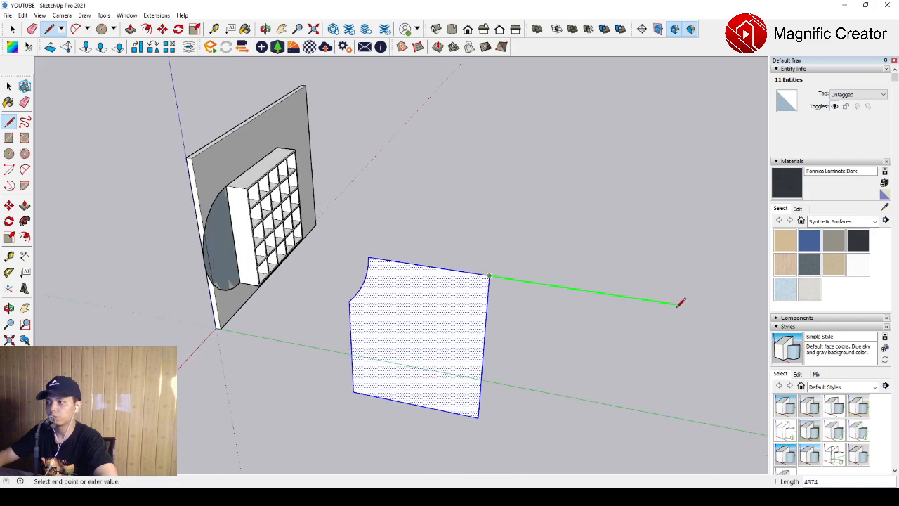
pyautogui.press('space')
pyautogui.moveTo(511, 328); pyautogui.dragTo(424, 283, button='middle')
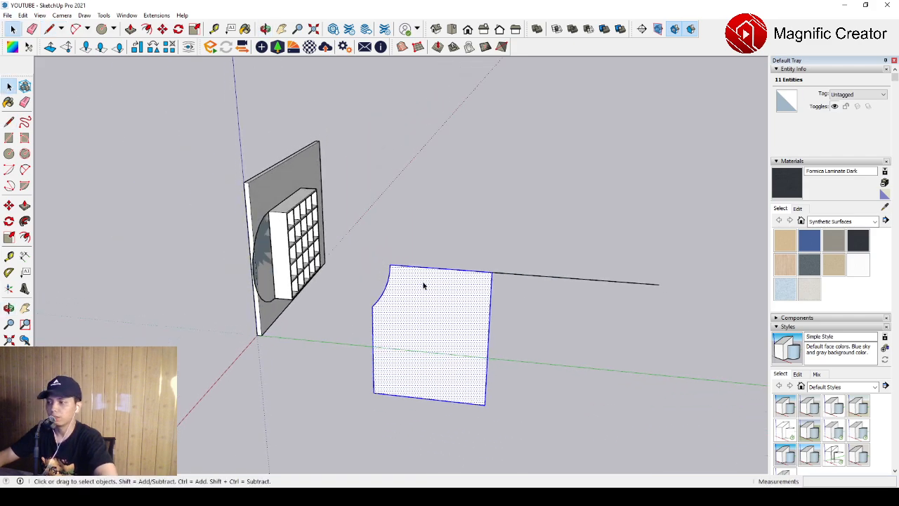
# Revolve the arc-edged profile face with Follow Me, using the circle face beside the shelf as the path
pyautogui.scroll(5, 246, 260)
pyautogui.moveTo(247, 260); pyautogui.dragTo(224, 276, button='middle')
pyautogui.click(218, 262)
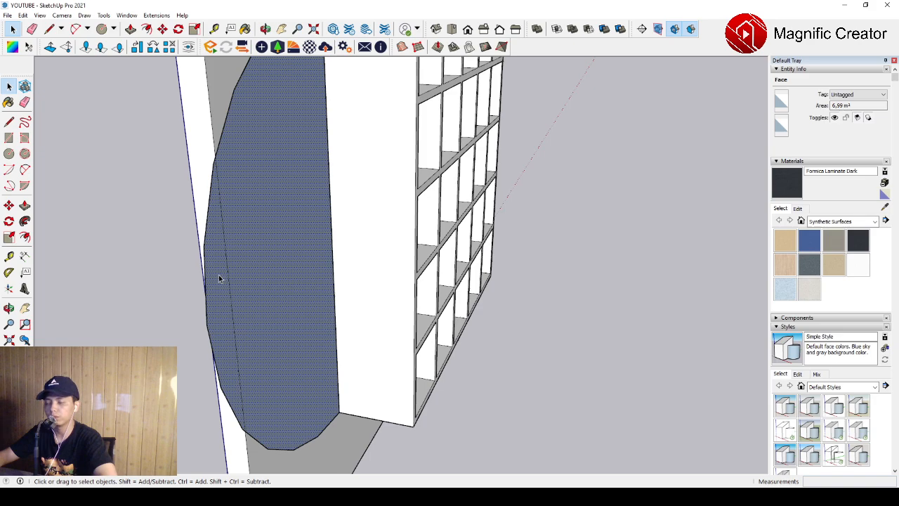
pyautogui.moveTo(216, 259); pyautogui.dragTo(76, 228, button='middle')
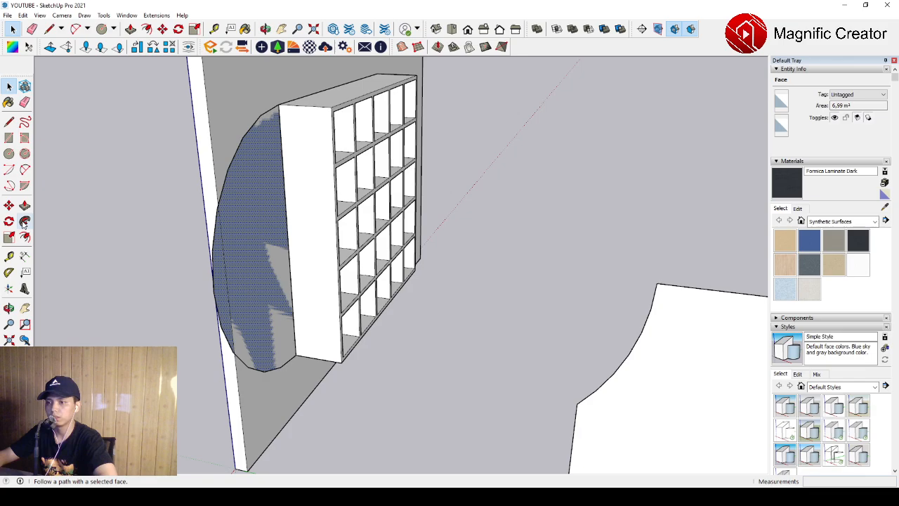
pyautogui.scroll(-3, 236, 209)
pyautogui.moveTo(480, 312); pyautogui.dragTo(415, 305, button='middle')
pyautogui.scroll(5, 473, 342)
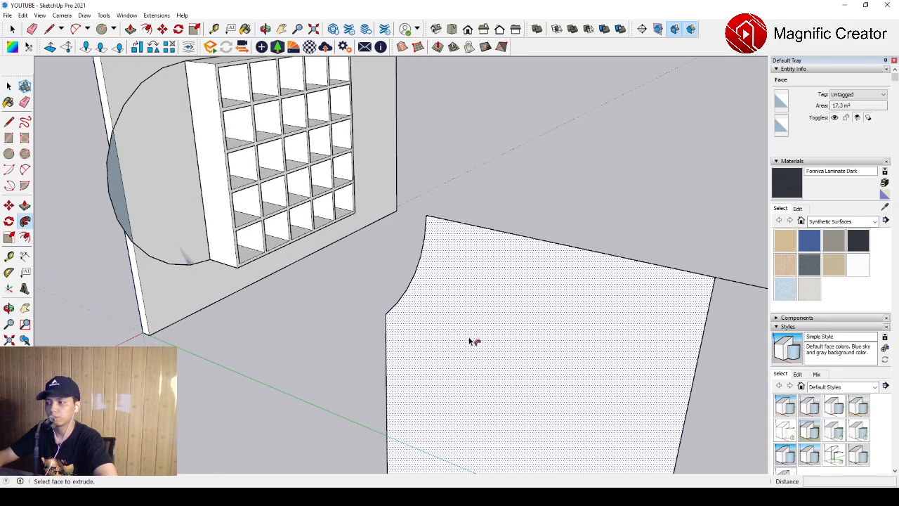
pyautogui.click(466, 283)
pyautogui.press('space')
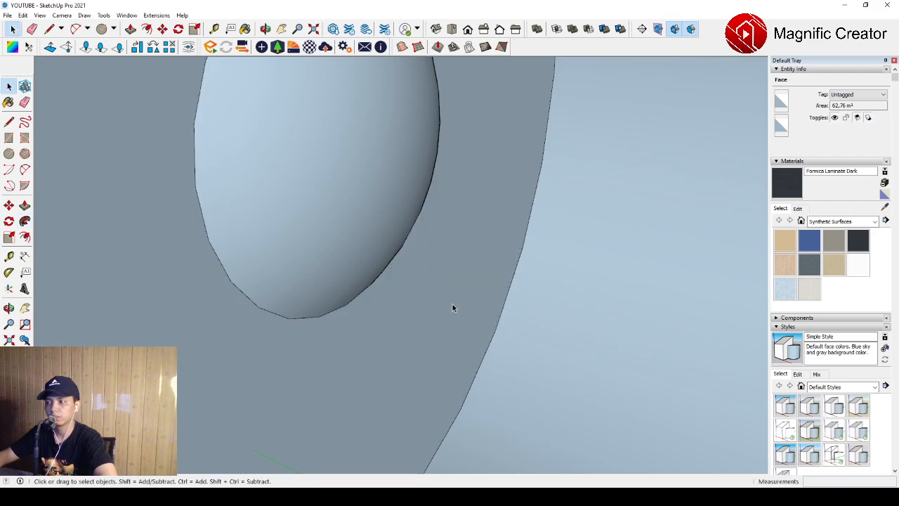
# Select all geometry of the revolved drum without the line and make it a group
pyautogui.scroll(-8, 435, 303)
pyautogui.moveTo(395, 306); pyautogui.dragTo(596, 301, button='middle')
pyautogui.scroll(3, 416, 271)
pyautogui.moveTo(416, 271)
pyautogui.mouseDown(button='middle')
pyautogui.moveTo(451, 275)
pyautogui.moveTo(536, 255)
pyautogui.moveTo(491, 255)
pyautogui.moveTo(457, 232)
pyautogui.moveTo(451, 158)
pyautogui.moveTo(482, 201)
pyautogui.moveTo(408, 269)
pyautogui.mouseUp(button='middle')
pyautogui.scroll(5, 415, 269)
pyautogui.scroll(-3, 437, 226)
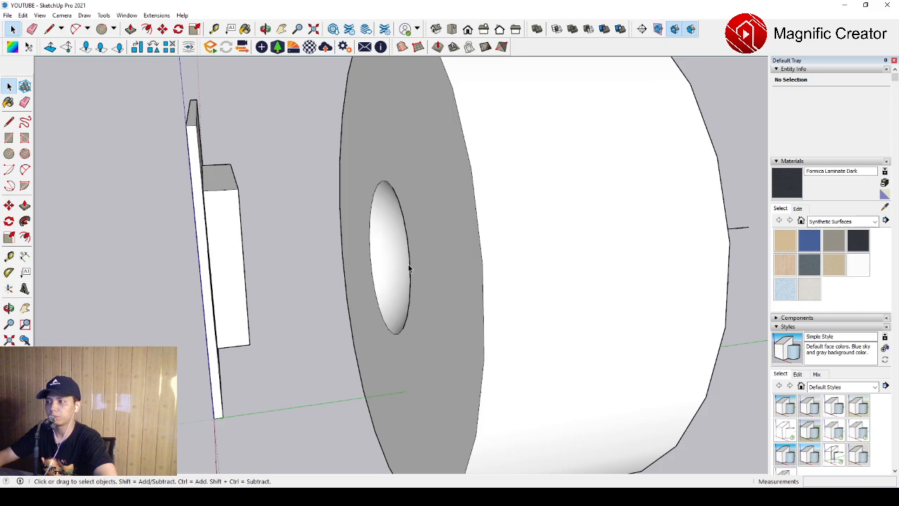
pyautogui.scroll(-4, 408, 264)
pyautogui.moveTo(427, 237); pyautogui.dragTo(377, 152, button='middle')
pyautogui.moveTo(362, 128); pyautogui.dragTo(550, 444)
pyautogui.moveTo(449, 305); pyautogui.dragTo(498, 279, button='middle')
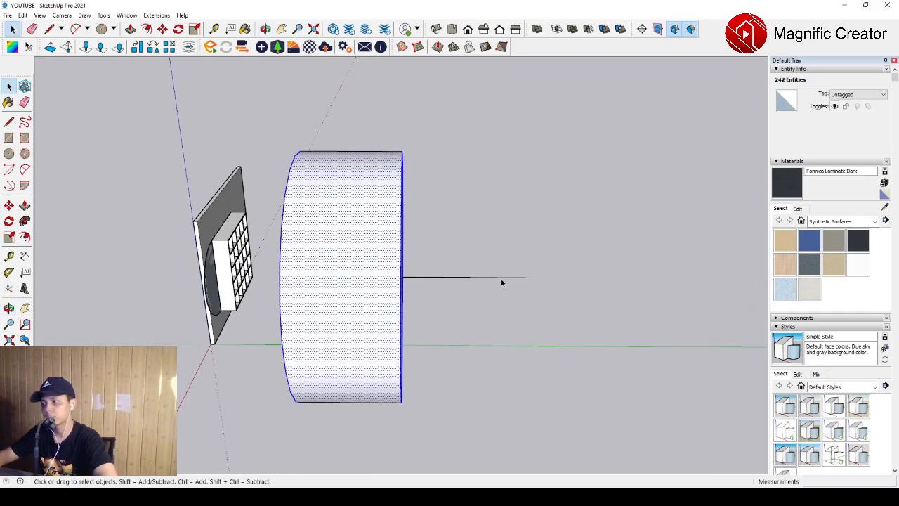
pyautogui.moveTo(316, 279); pyautogui.dragTo(347, 282, button='middle')
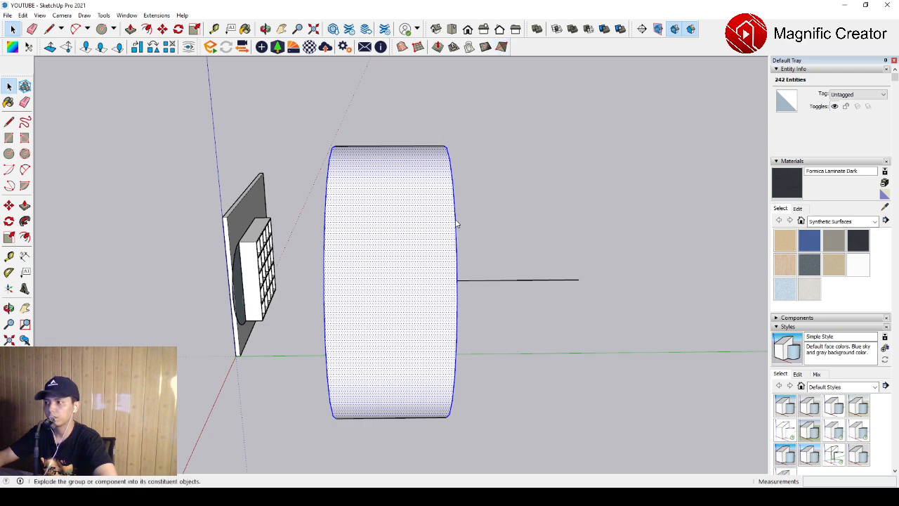
pyautogui.moveTo(421, 260)
pyautogui.mouseDown(button='middle')
pyautogui.moveTo(361, 275)
pyautogui.moveTo(351, 311)
pyautogui.moveTo(237, 301)
pyautogui.moveTo(423, 236)
pyautogui.moveTo(356, 311)
pyautogui.moveTo(459, 226)
pyautogui.mouseUp(button='middle')
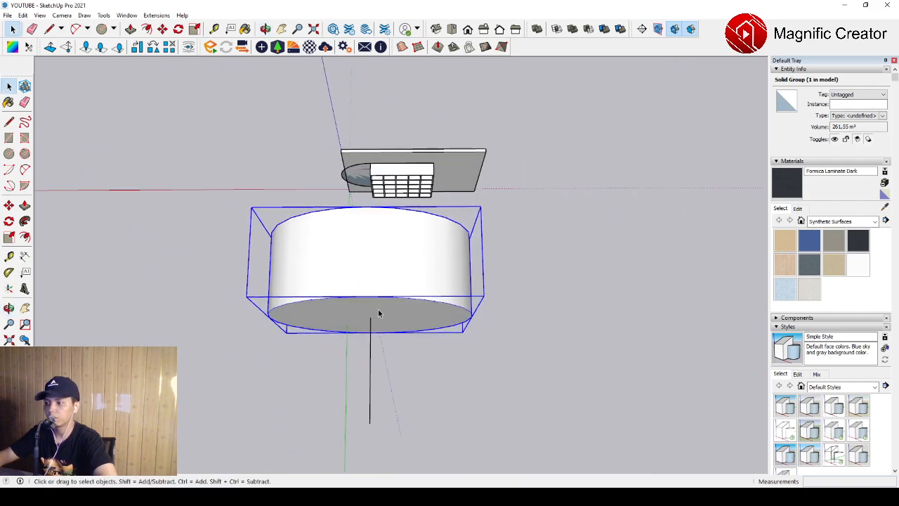
# Move the drum group together with the axis line 1500 along the red axis to align with the midpoint of the shelf's width
pyautogui.moveTo(378, 326); pyautogui.dragTo(382, 263, button='middle')
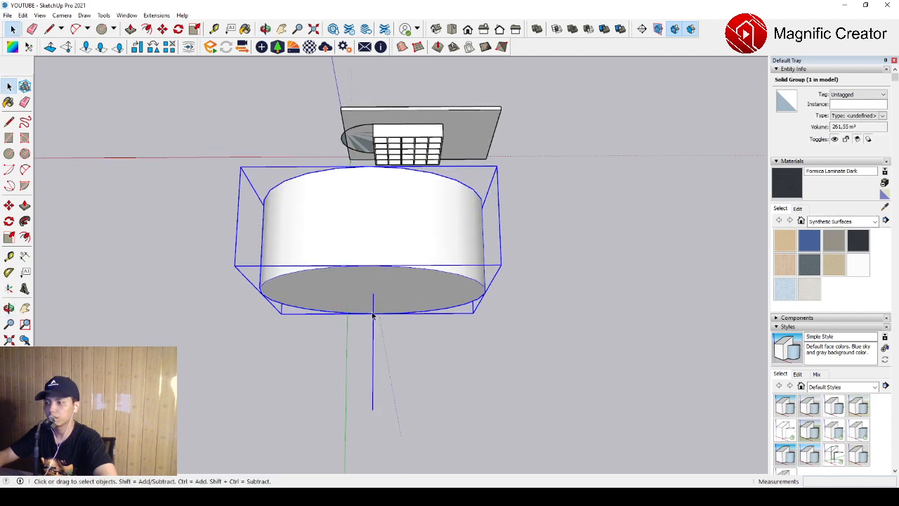
pyautogui.click(9, 206)
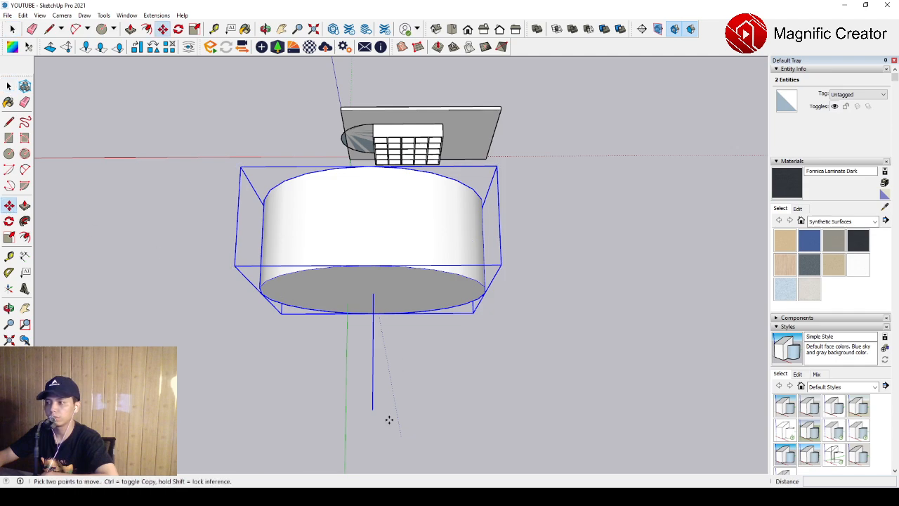
pyautogui.click(373, 409)
pyautogui.scroll(-1, 397, 409)
pyautogui.keyDown('shift'); pyautogui.moveTo(458, 281); pyautogui.dragTo(464, 356, button='middle'); pyautogui.keyUp('shift')
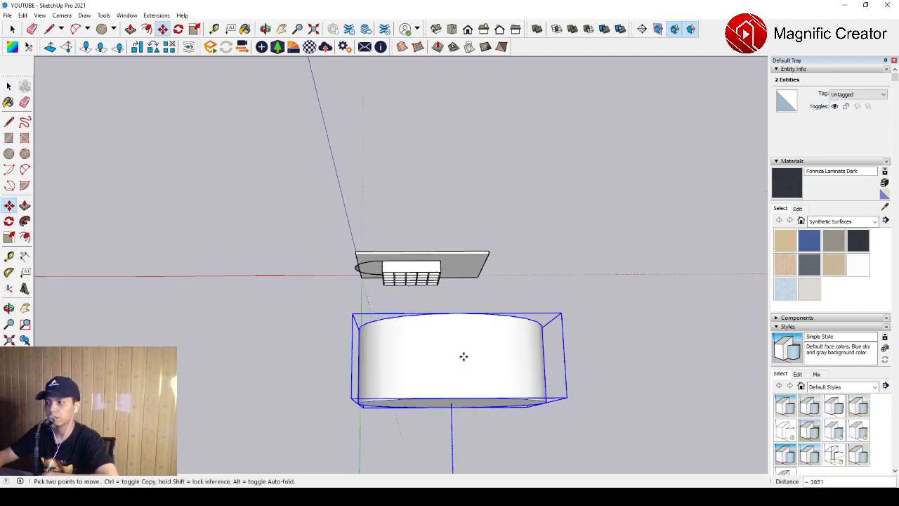
pyautogui.scroll(5, 416, 260)
pyautogui.scroll(3, 411, 271)
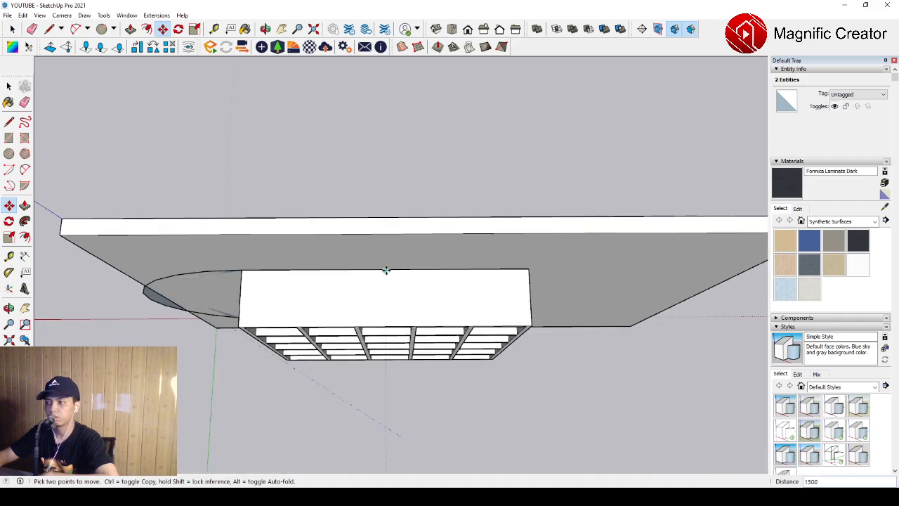
pyautogui.press('space')
# Delete the circle face and its edges beside the shelf
pyautogui.moveTo(385, 269); pyautogui.dragTo(531, 280, button='middle')
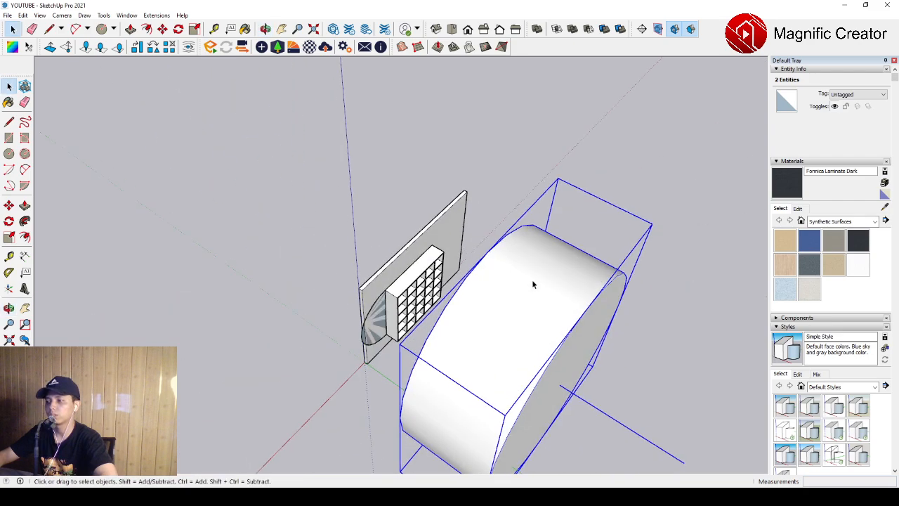
pyautogui.scroll(5, 365, 337)
pyautogui.doubleClick(318, 360)
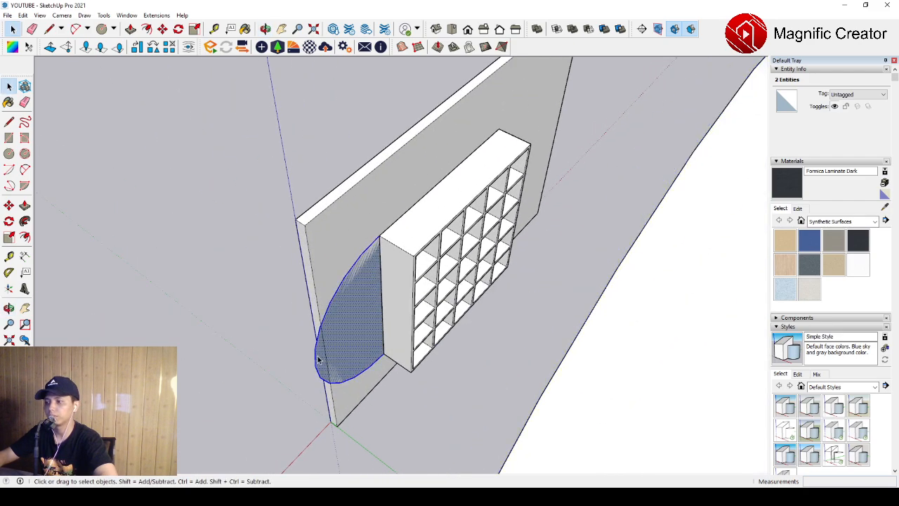
pyautogui.press('Delete')
# Move only the drum group about 3460 along the green axis toward the wall
pyautogui.scroll(-5, 355, 265)
pyautogui.moveTo(407, 265); pyautogui.dragTo(284, 290, button='middle')
pyautogui.moveTo(414, 278); pyautogui.dragTo(321, 302, button='middle')
pyautogui.scroll(2, 399, 330)
pyautogui.click(398, 331)
pyautogui.moveTo(398, 331); pyautogui.dragTo(330, 309, button='middle')
pyautogui.press('m')
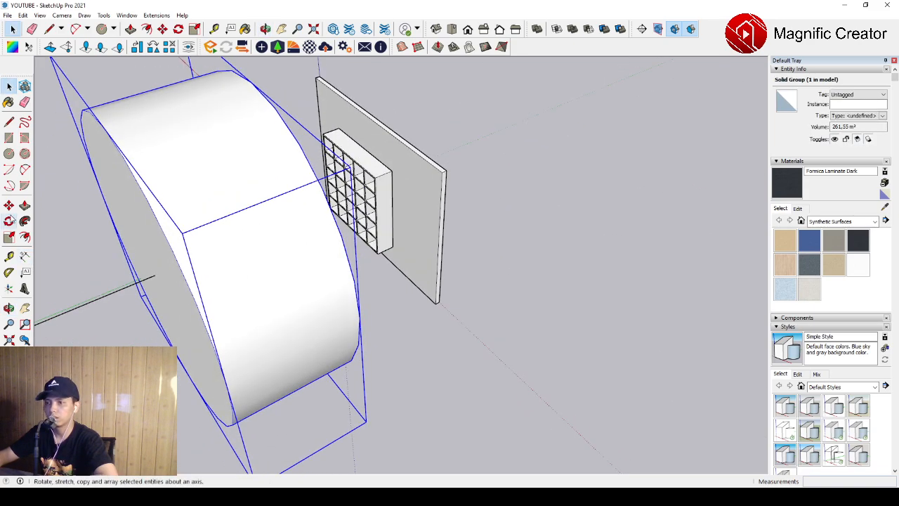
pyautogui.moveTo(203, 260); pyautogui.dragTo(353, 311, button='middle')
pyautogui.click(355, 311)
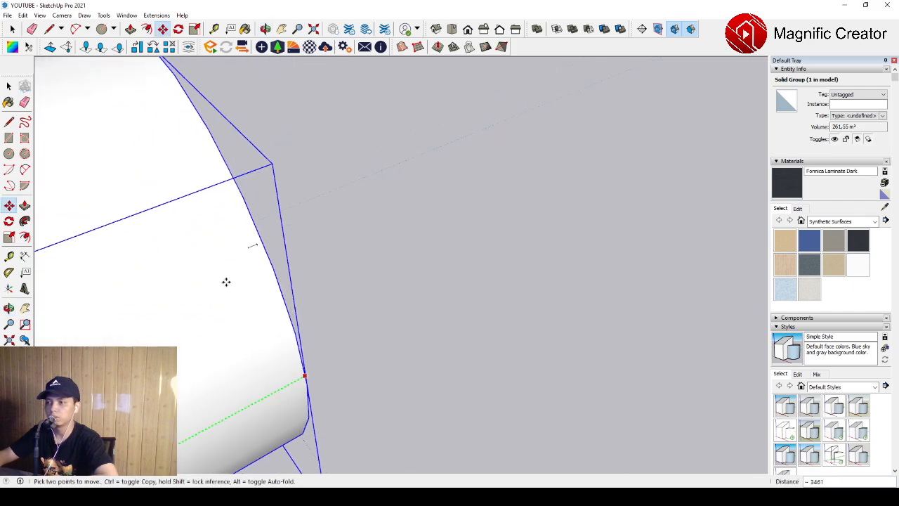
pyautogui.click(202, 273)
# Move the drum group about 160 further along the green axis from its rim edge to the wall edge
pyautogui.moveTo(212, 277); pyautogui.dragTo(341, 158, button='middle')
pyautogui.scroll(3, 266, 142)
pyautogui.keyDown('shift'); pyautogui.moveTo(265, 142); pyautogui.dragTo(331, 298, button='middle'); pyautogui.keyUp('shift')
pyautogui.scroll(5, 344, 304)
pyautogui.click(330, 298)
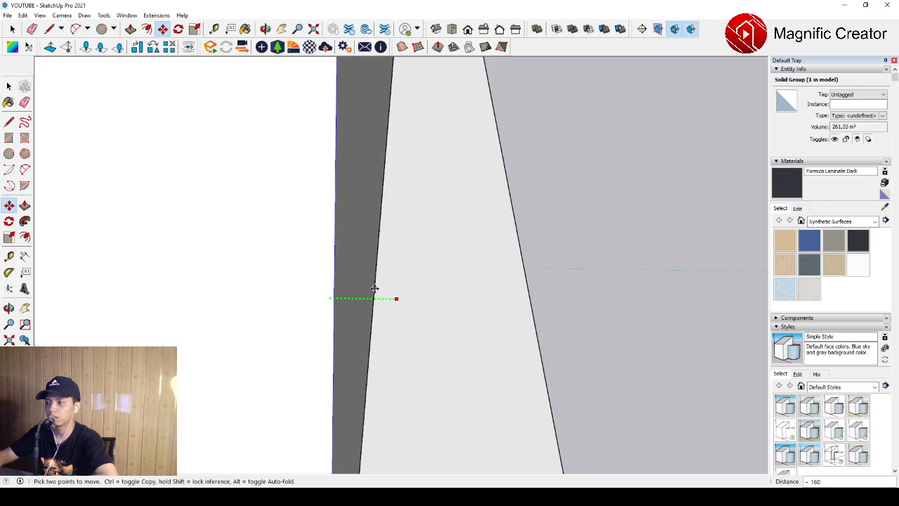
pyautogui.click(376, 290)
pyautogui.press('space')
# Examine how the drum sits against the wall and over the shelf from several sides
pyautogui.scroll(-6, 409, 265)
pyautogui.scroll(-4, 415, 320)
pyautogui.moveTo(413, 316); pyautogui.dragTo(347, 226, button='middle')
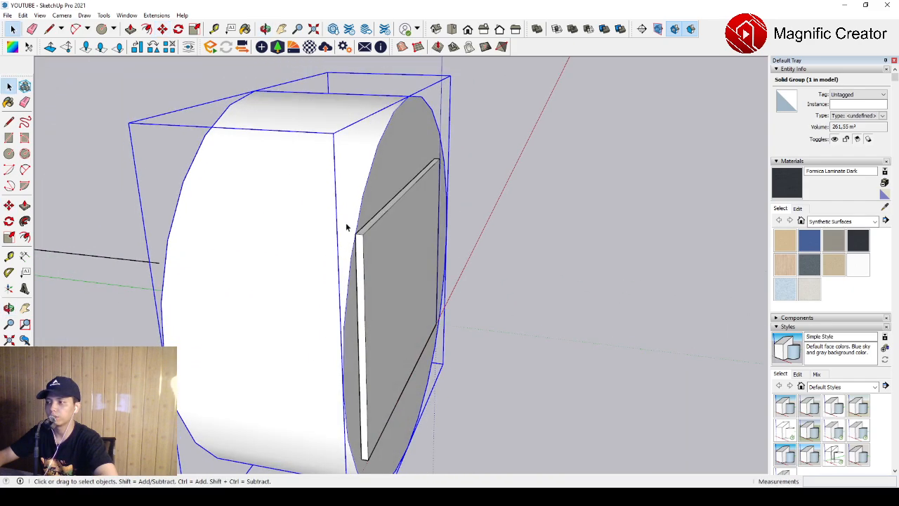
pyautogui.scroll(3, 351, 238)
pyautogui.moveTo(355, 270); pyautogui.dragTo(358, 188, button='middle')
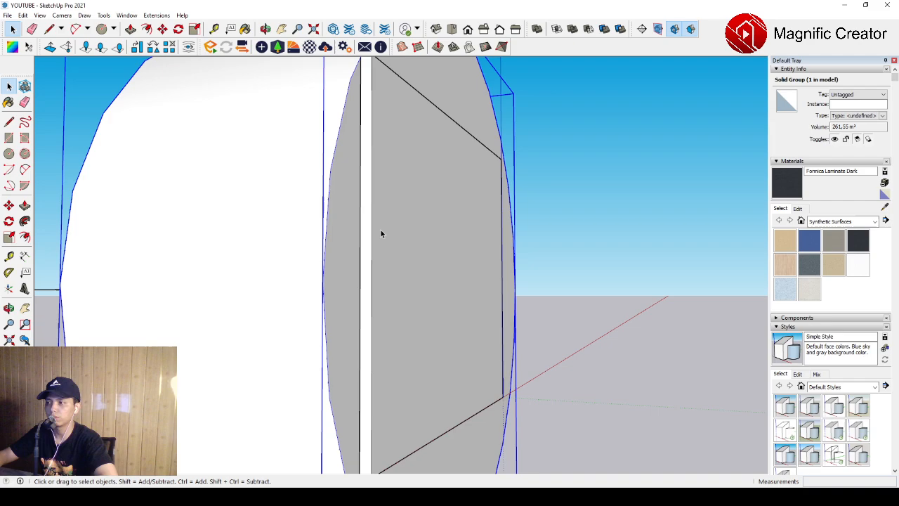
pyautogui.scroll(-4, 381, 233)
pyautogui.moveTo(339, 248); pyautogui.dragTo(709, 302, button='middle')
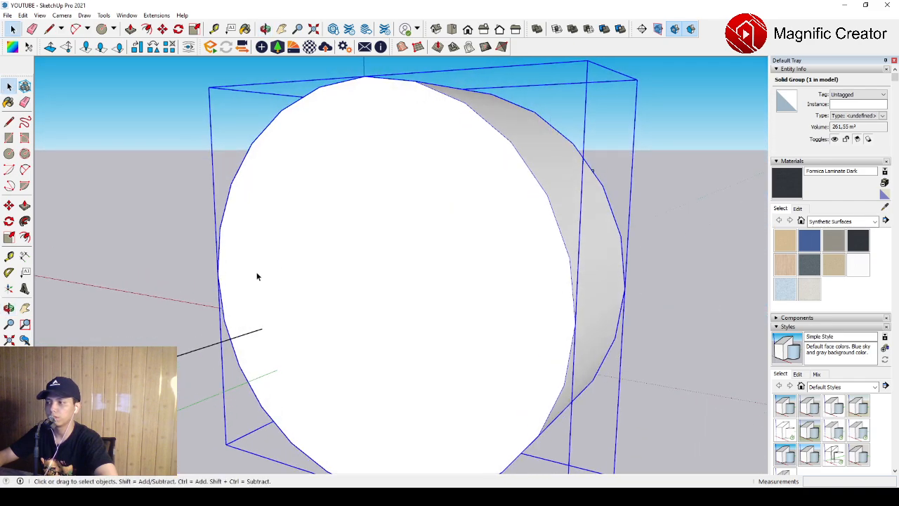
pyautogui.moveTo(257, 276); pyautogui.dragTo(495, 276, button='middle')
pyautogui.scroll(2, 492, 277)
pyautogui.moveTo(231, 295); pyautogui.dragTo(448, 289, button='middle')
pyautogui.scroll(5, 456, 226)
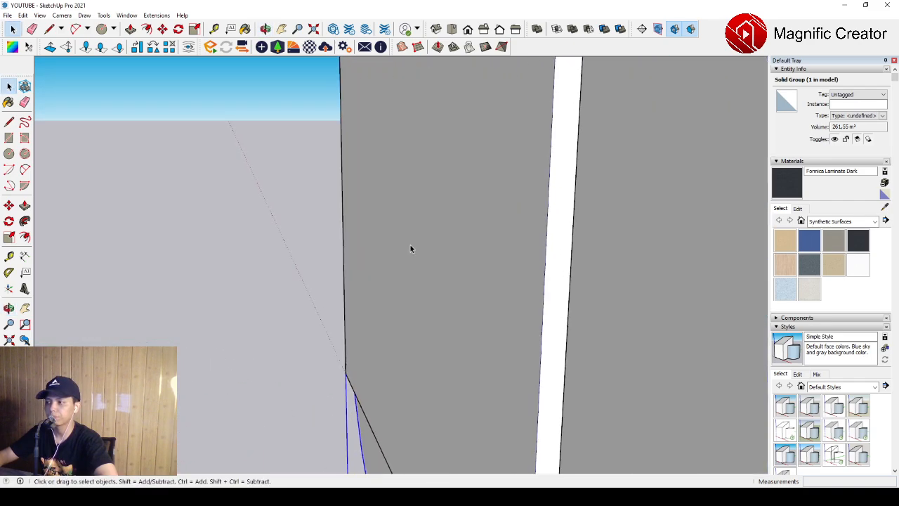
pyautogui.scroll(2, 414, 253)
# Subtract the drum group from the grid shelf solid so the shelf's front becomes domed
pyautogui.moveTo(419, 257)
pyautogui.mouseDown(button='middle')
pyautogui.moveTo(400, 341)
pyautogui.moveTo(261, 330)
pyautogui.moveTo(375, 275)
pyautogui.moveTo(340, 304)
pyautogui.moveTo(388, 261)
pyautogui.moveTo(360, 307)
pyautogui.mouseUp(button='middle')
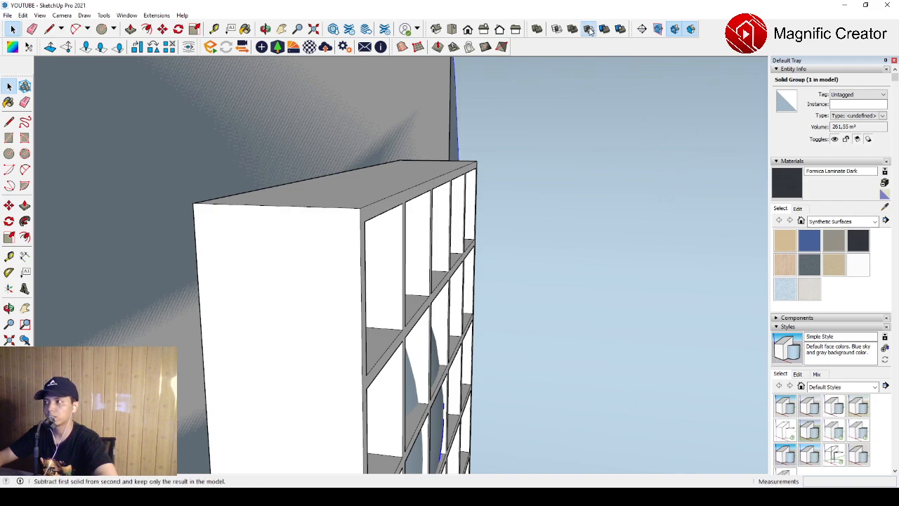
pyautogui.click(366, 209)
pyautogui.press('space')
pyautogui.moveTo(368, 221); pyautogui.dragTo(225, 297, button='middle')
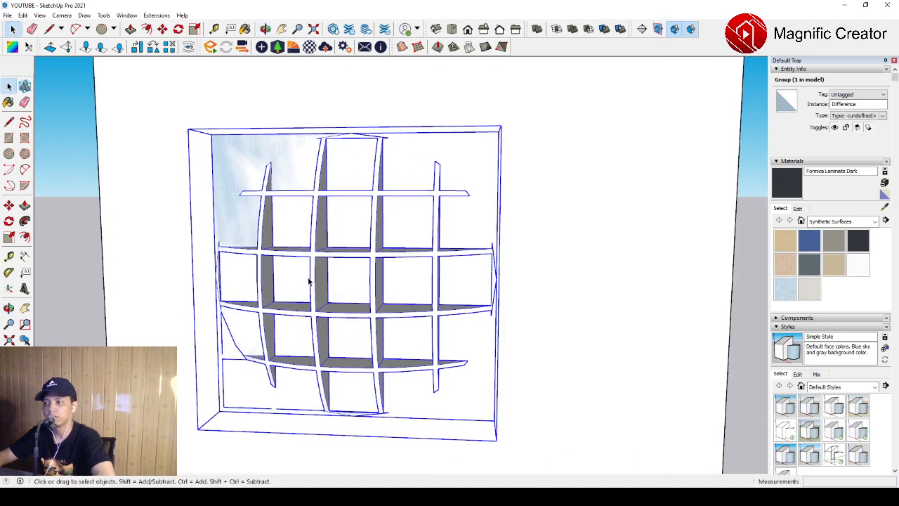
pyautogui.moveTo(309, 281); pyautogui.dragTo(365, 290, button='middle')
pyautogui.scroll(-3, 382, 261)
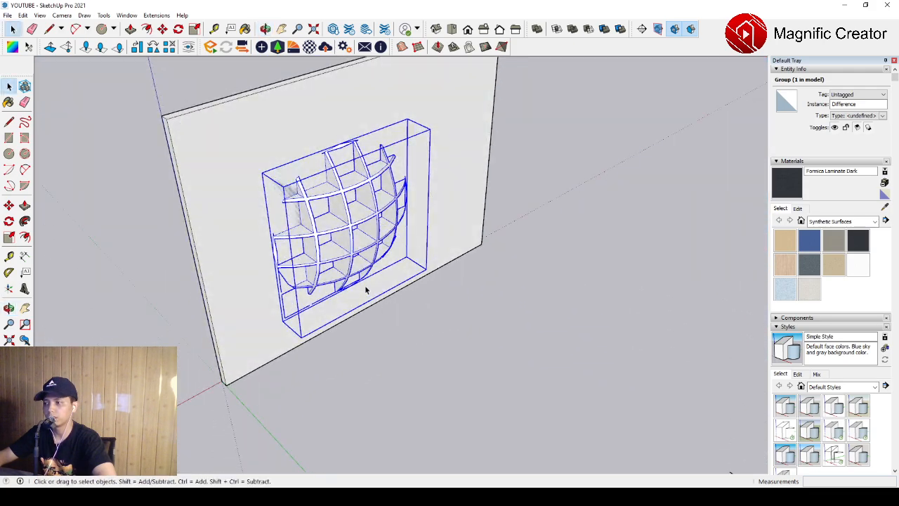
# Move the domed shelf group away from the wall along the green axis
pyautogui.scroll(2, 345, 232)
pyautogui.moveTo(345, 233); pyautogui.dragTo(357, 251, button='middle')
pyautogui.press('m')
pyautogui.click(338, 229)
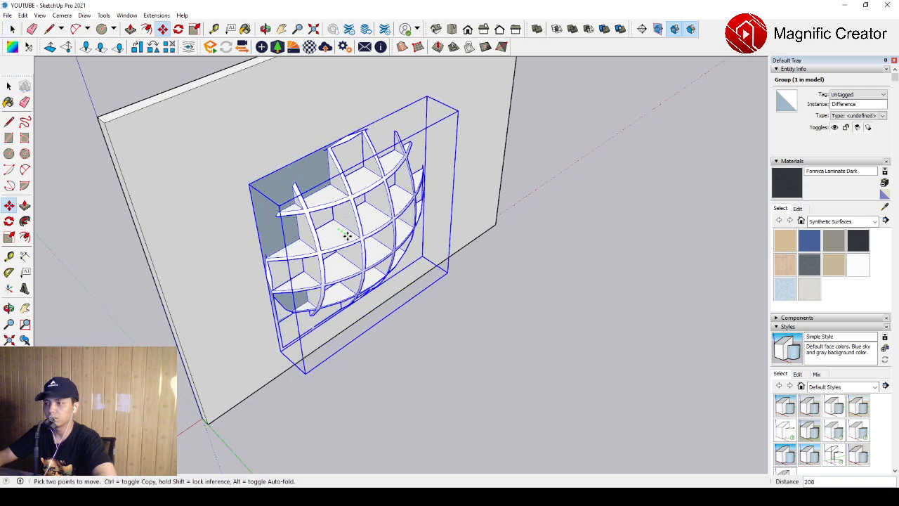
pyautogui.click(464, 367)
pyautogui.press('space')
pyautogui.scroll(3, 450, 319)
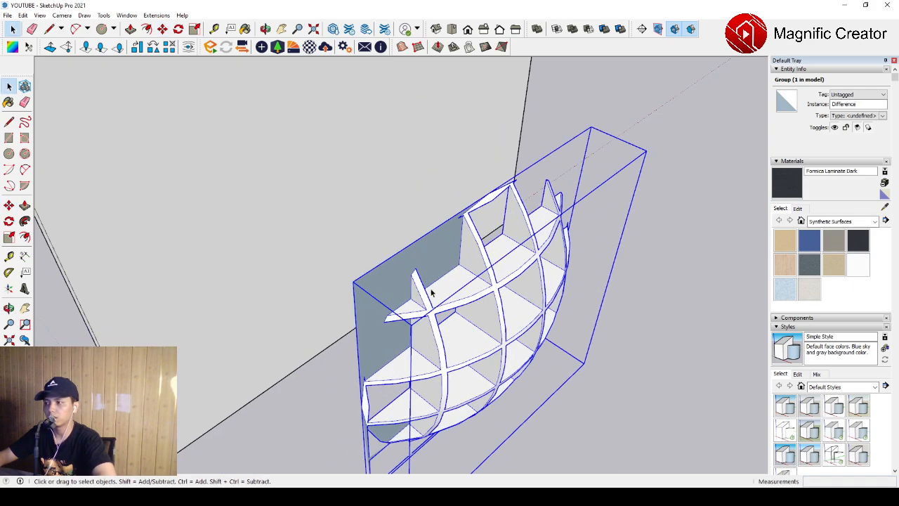
# Open the shelf group, delete the leftover flat face at its upper corner and erase the face's outer edges
pyautogui.moveTo(431, 293)
pyautogui.mouseDown(button='middle')
pyautogui.moveTo(547, 314)
pyautogui.moveTo(412, 286)
pyautogui.moveTo(423, 302)
pyautogui.mouseUp(button='middle')
pyautogui.scroll(1, 407, 283)
pyautogui.tripleClick(402, 268)
pyautogui.click(402, 268)
pyautogui.press('Delete')
pyautogui.press('e')
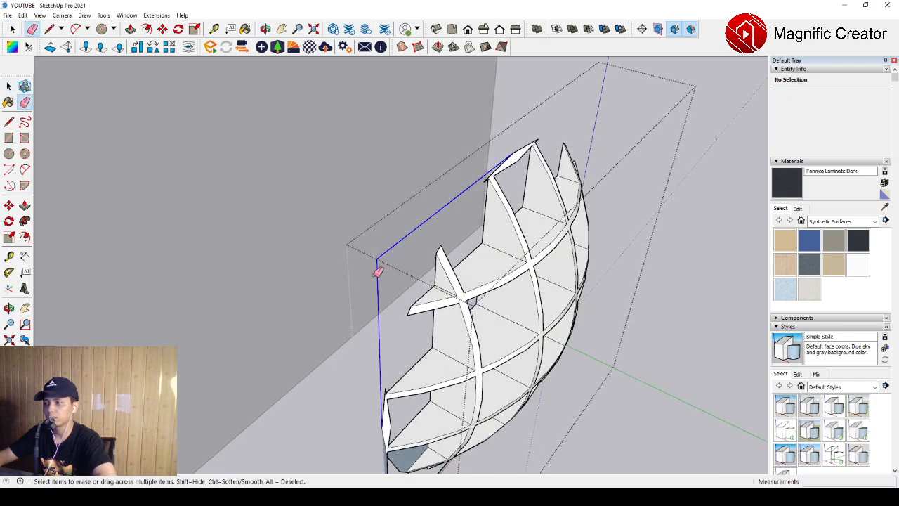
pyautogui.moveTo(410, 257)
pyautogui.mouseDown(button='middle')
pyautogui.moveTo(373, 220)
pyautogui.moveTo(360, 335)
pyautogui.mouseUp(button='middle')
# Delete the leftover back face in the lower outer compartment, erase its stray edge and close the group
pyautogui.press('space')
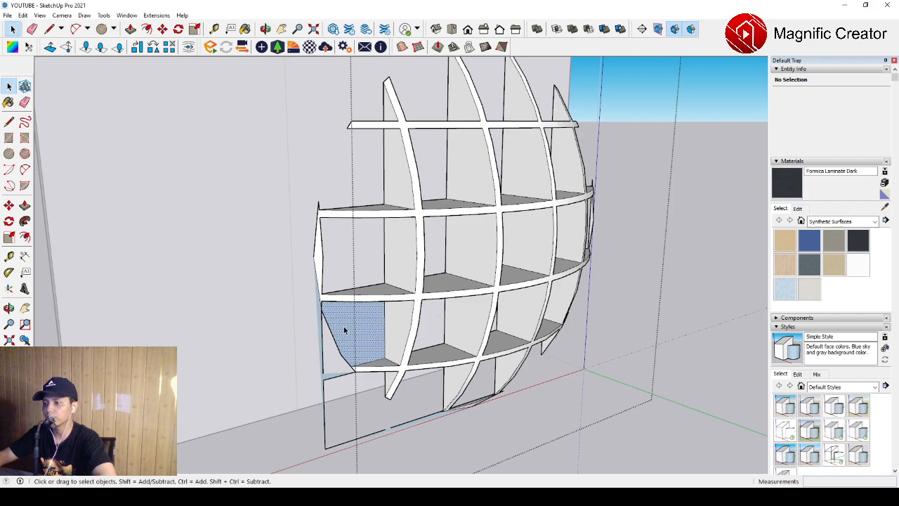
pyautogui.click(344, 329)
pyautogui.press('e')
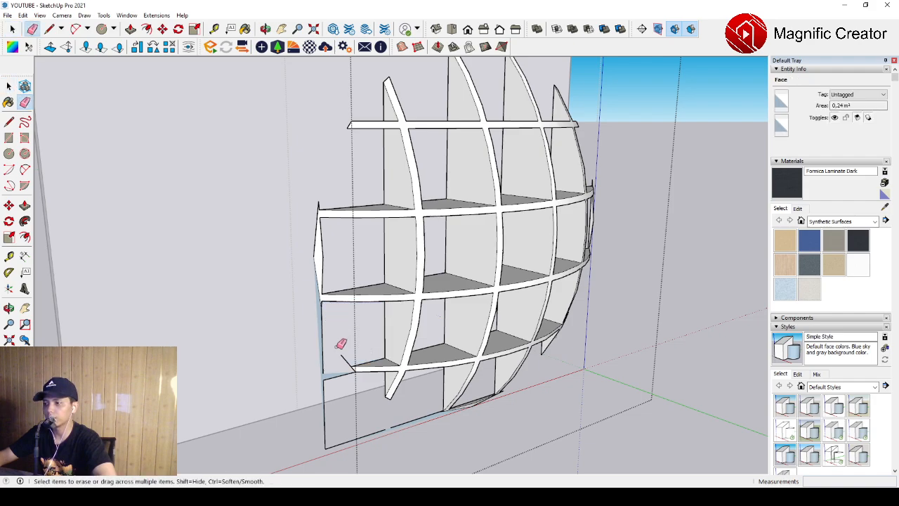
pyautogui.click(344, 356)
pyautogui.press('space')
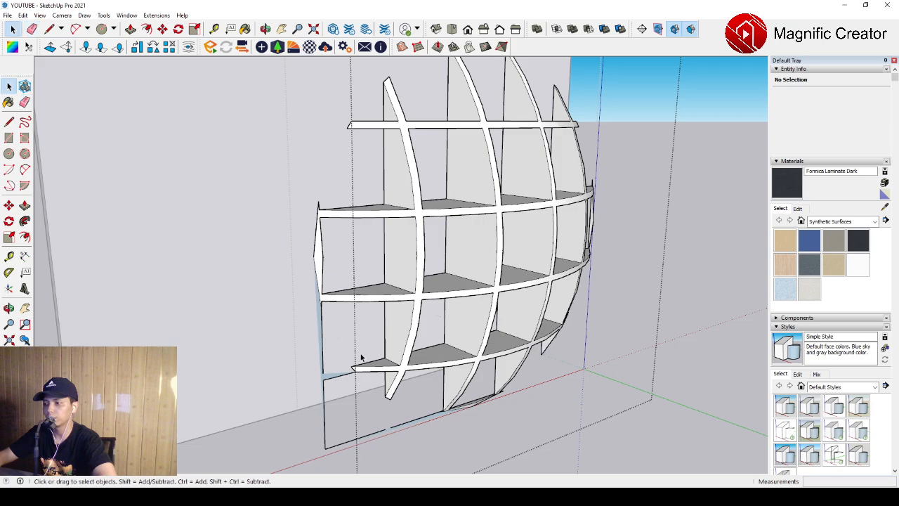
pyautogui.scroll(-3, 373, 353)
pyautogui.moveTo(417, 351); pyautogui.dragTo(359, 307, button='middle')
pyautogui.scroll(2, 408, 330)
pyautogui.scroll(-2, 410, 331)
pyautogui.moveTo(409, 332); pyautogui.dragTo(437, 337, button='middle')
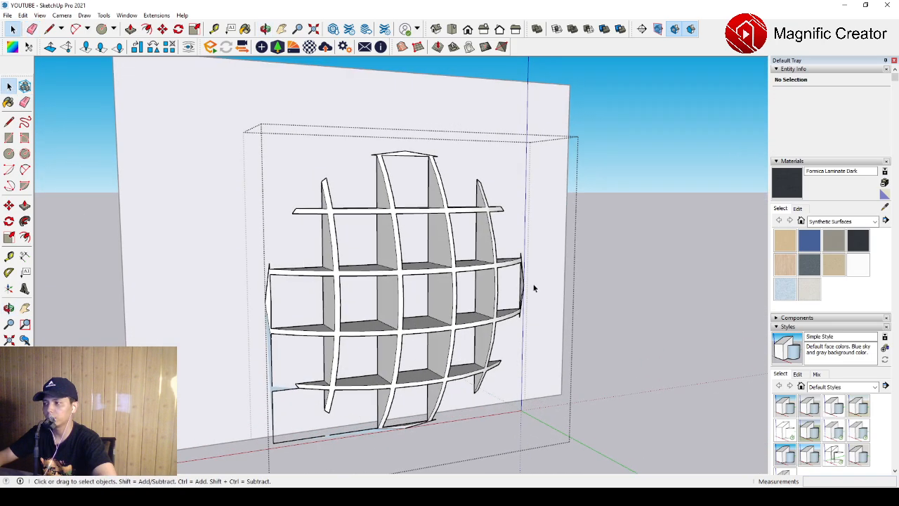
pyautogui.click(630, 220)
# Paint the domed shelf group with the Formica Laminate Light material
pyautogui.moveTo(383, 275); pyautogui.dragTo(359, 309, button='middle')
pyautogui.scroll(1, 365, 320)
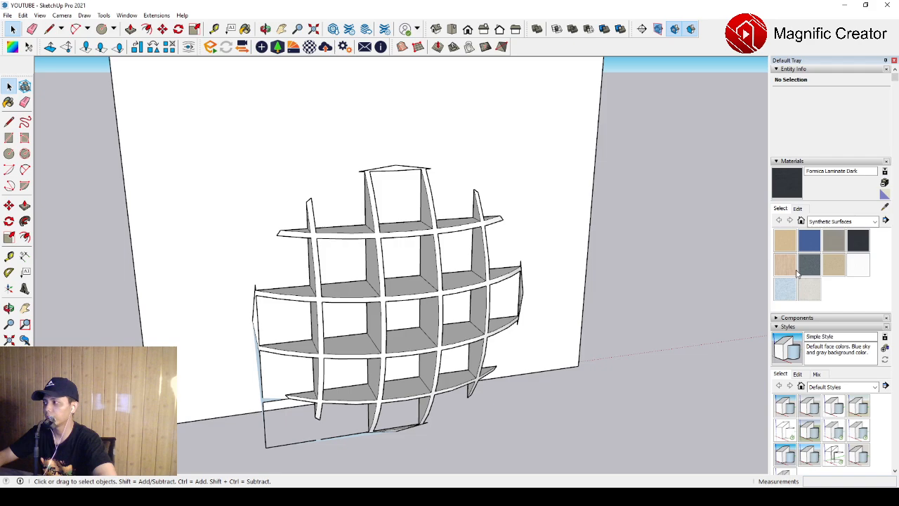
pyautogui.click(792, 270)
pyautogui.click(423, 281)
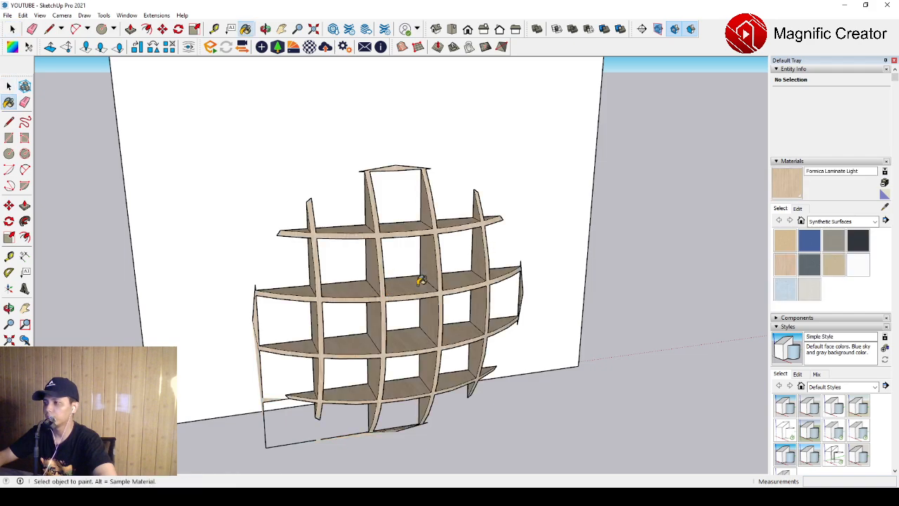
pyautogui.moveTo(424, 281)
pyautogui.mouseDown(button='middle')
pyautogui.moveTo(320, 297)
pyautogui.moveTo(618, 239)
pyautogui.moveTo(515, 246)
pyautogui.mouseUp(button='middle')
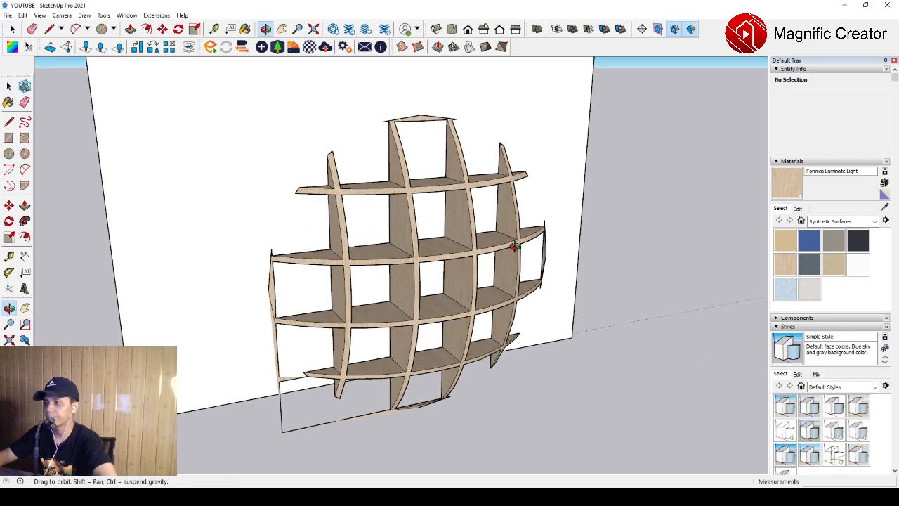
# Set the shelf group's soften-edges angle between normals to 0 degrees
pyautogui.press('space')
pyautogui.click(456, 260)
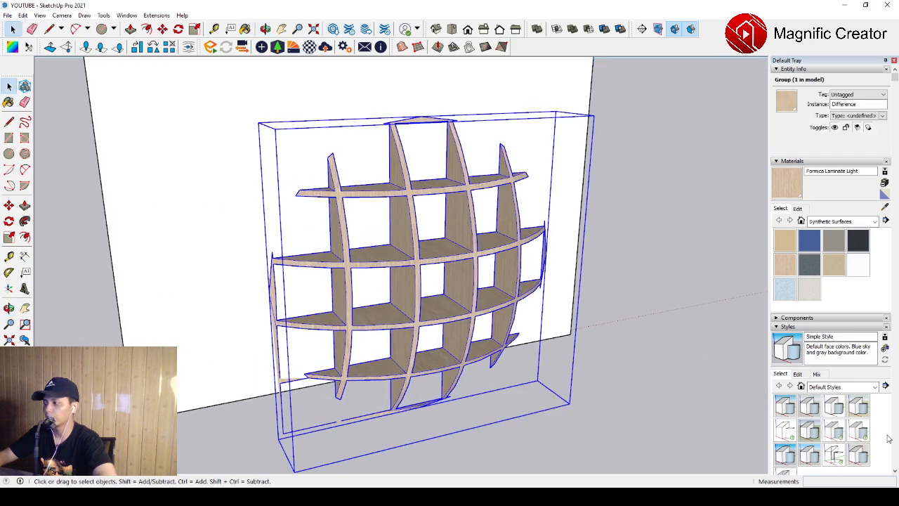
pyautogui.scroll(-3, 888, 439)
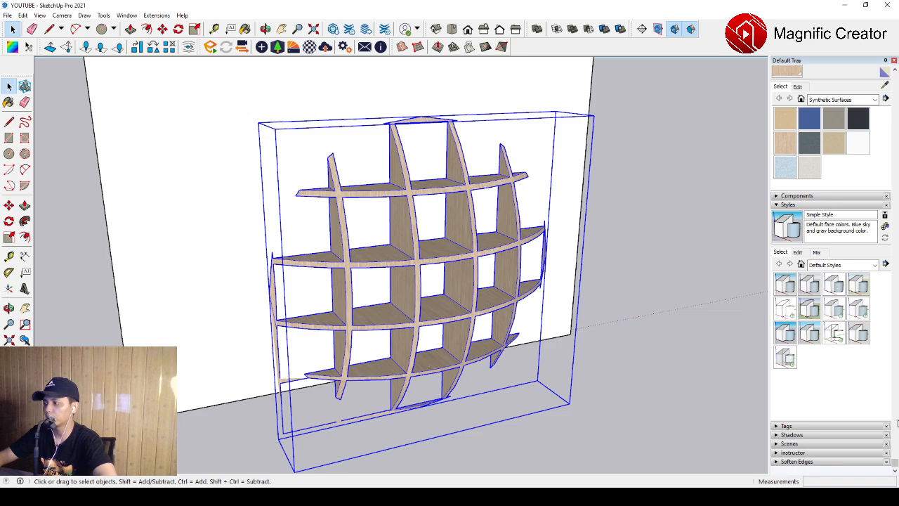
pyautogui.click(778, 462)
pyautogui.moveTo(788, 438); pyautogui.dragTo(788, 441)
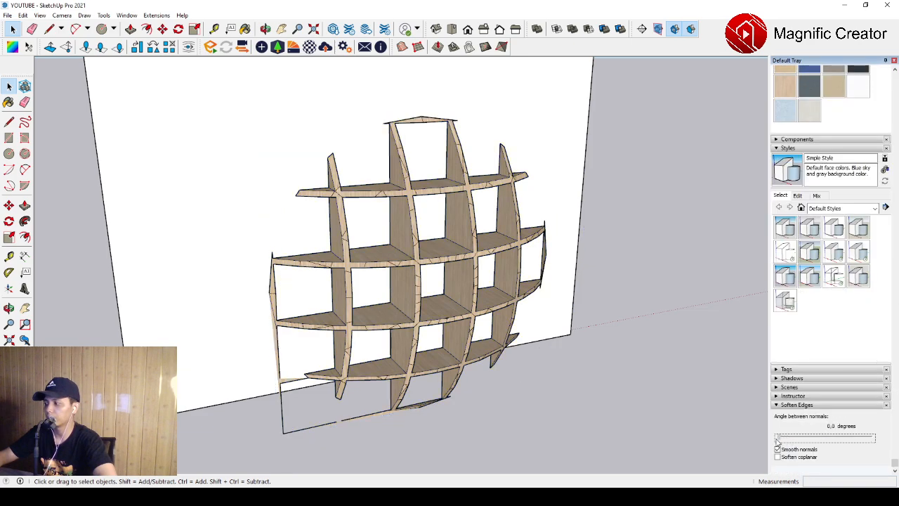
pyautogui.click(455, 369)
# Open the shelf group and remove the thin leftover strip extending sideways from the shelf's bottom
pyautogui.scroll(4, 363, 340)
pyautogui.moveTo(439, 335)
pyautogui.mouseDown(button='middle')
pyautogui.moveTo(363, 339)
pyautogui.moveTo(428, 299)
pyautogui.moveTo(424, 340)
pyautogui.moveTo(367, 267)
pyautogui.moveTo(443, 283)
pyautogui.moveTo(509, 270)
pyautogui.moveTo(433, 279)
pyautogui.mouseUp(button='middle')
pyautogui.doubleClick(425, 338)
pyautogui.tripleClick(426, 338)
pyautogui.scroll(1, 368, 267)
pyautogui.scroll(3, 372, 297)
pyautogui.press('Delete')
pyautogui.press('e')
pyautogui.click(333, 279)
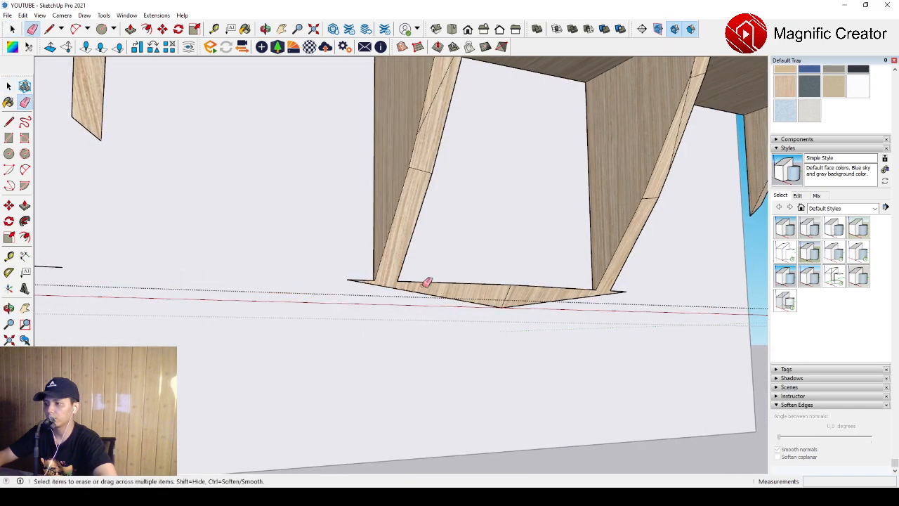
# Erase the thin triangular sliver beside the outer end of the lowest full shelf board
pyautogui.scroll(-3, 428, 282)
pyautogui.scroll(-2, 401, 311)
pyautogui.keyDown('shift'); pyautogui.moveTo(273, 193); pyautogui.dragTo(278, 252, button='middle'); pyautogui.keyUp('shift')
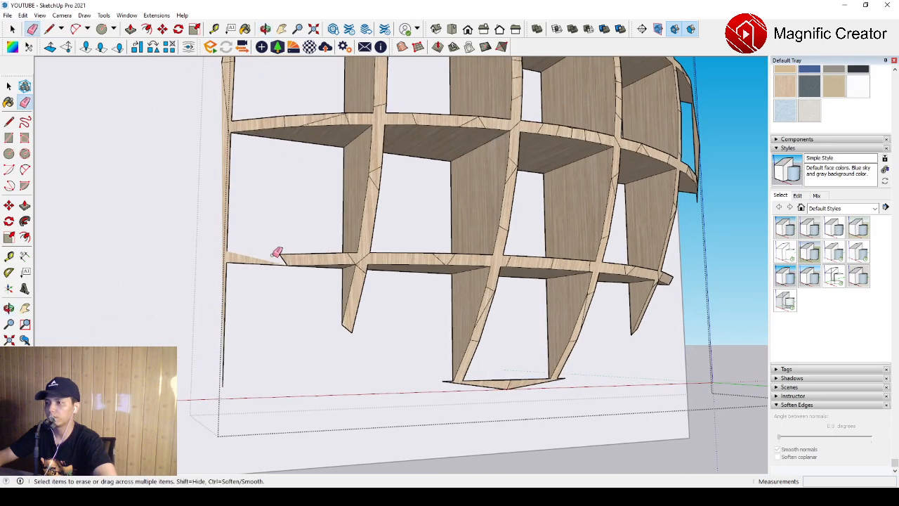
pyautogui.moveTo(262, 275); pyautogui.dragTo(260, 277)
pyautogui.scroll(-1, 322, 251)
# Erase the pointed upright sliver closing the outer left compartment of the shelf
pyautogui.keyDown('shift'); pyautogui.moveTo(254, 129); pyautogui.dragTo(261, 288, button='middle'); pyautogui.keyUp('shift')
pyautogui.scroll(4, 261, 281)
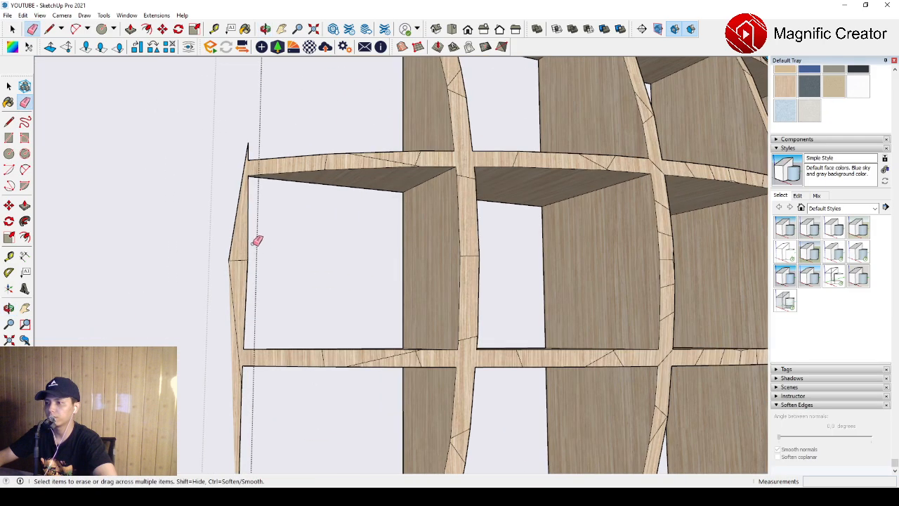
pyautogui.moveTo(252, 245)
pyautogui.mouseDown()
pyautogui.moveTo(250, 272)
pyautogui.moveTo(226, 295)
pyautogui.mouseUp()
pyautogui.scroll(-2, 262, 301)
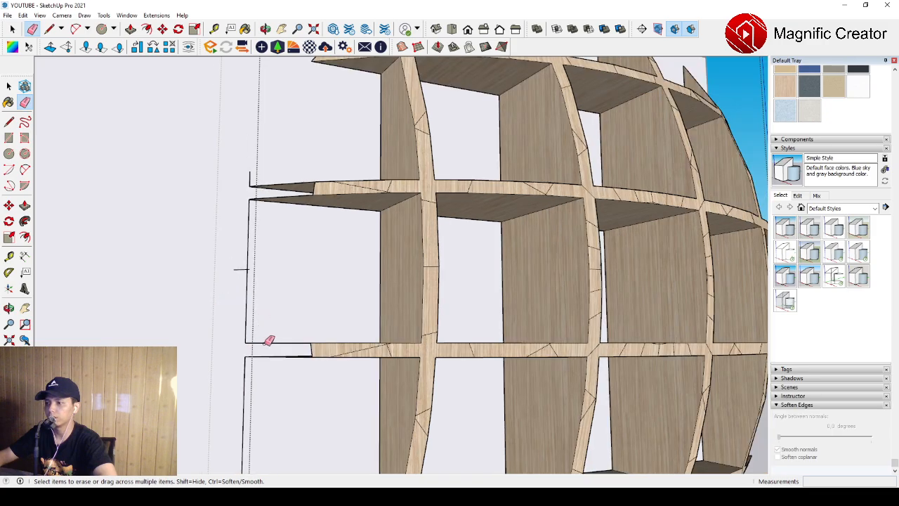
# Erase the stray edges left around the open left ends of the two middle shelf boards
pyautogui.moveTo(269, 341); pyautogui.dragTo(398, 199, button='middle')
pyautogui.scroll(3, 430, 160)
pyautogui.keyDown('shift'); pyautogui.moveTo(467, 181); pyautogui.dragTo(427, 295, button='middle'); pyautogui.keyUp('shift')
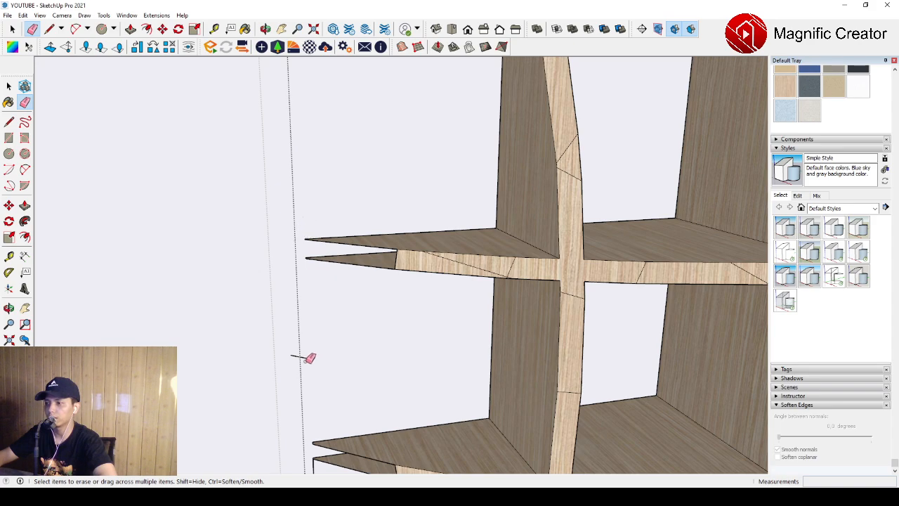
pyautogui.scroll(-3, 309, 358)
pyautogui.keyDown('shift'); pyautogui.moveTo(356, 367); pyautogui.dragTo(346, 312, button='middle'); pyautogui.keyUp('shift')
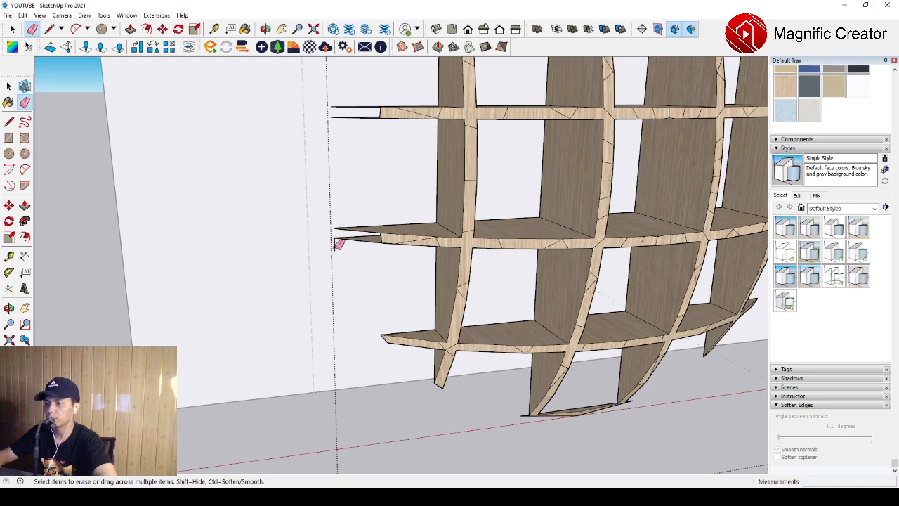
pyautogui.press('space')
# Try to join the upper and lower tips of the lower middle board's open left end with a line
pyautogui.scroll(3, 392, 216)
pyautogui.moveTo(391, 216); pyautogui.dragTo(458, 257, button='middle')
pyautogui.scroll(3, 458, 256)
pyautogui.scroll(-3, 458, 257)
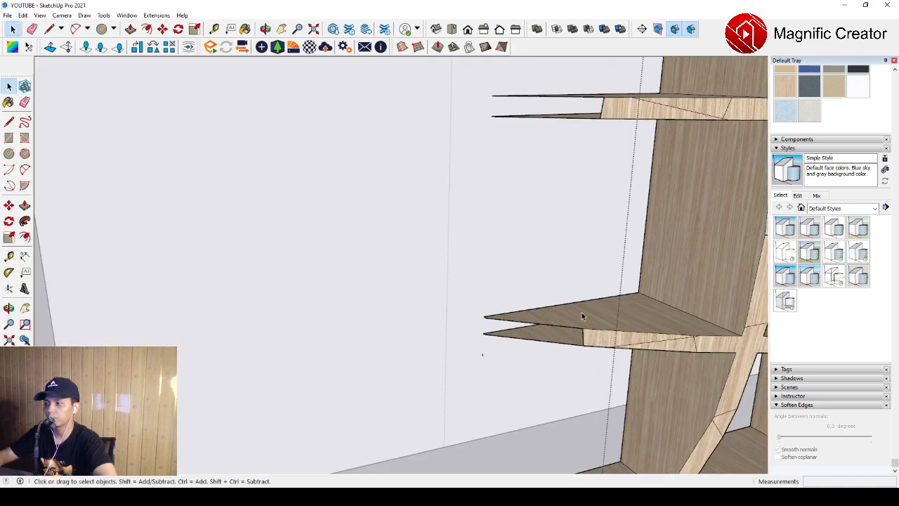
pyautogui.scroll(2, 582, 311)
pyautogui.moveTo(581, 312); pyautogui.dragTo(496, 315, button='middle')
pyautogui.scroll(3, 496, 315)
pyautogui.press('l')
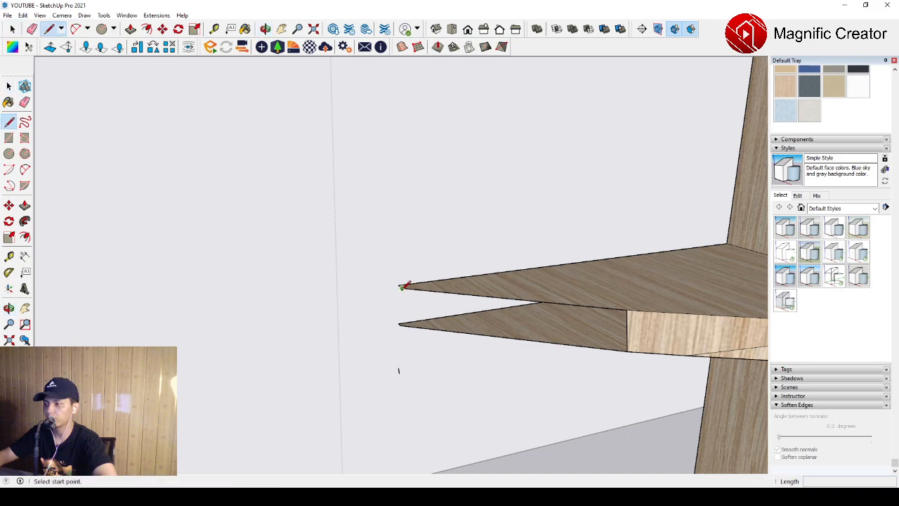
pyautogui.click(401, 288)
pyautogui.press('space')
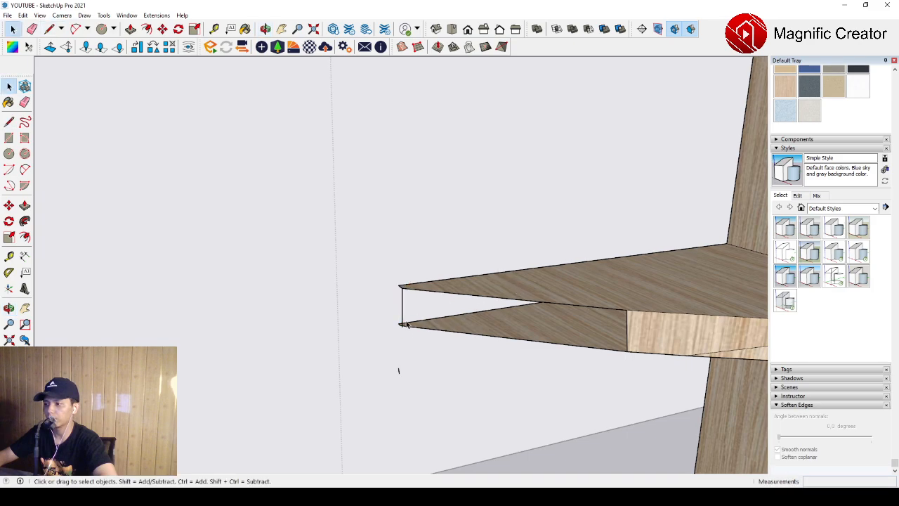
# Draw a vertical edge about 50 long at the lower middle board's left end to close its front face
pyautogui.moveTo(431, 327); pyautogui.dragTo(533, 310, button='middle')
pyautogui.moveTo(530, 300); pyautogui.dragTo(463, 324, button='middle')
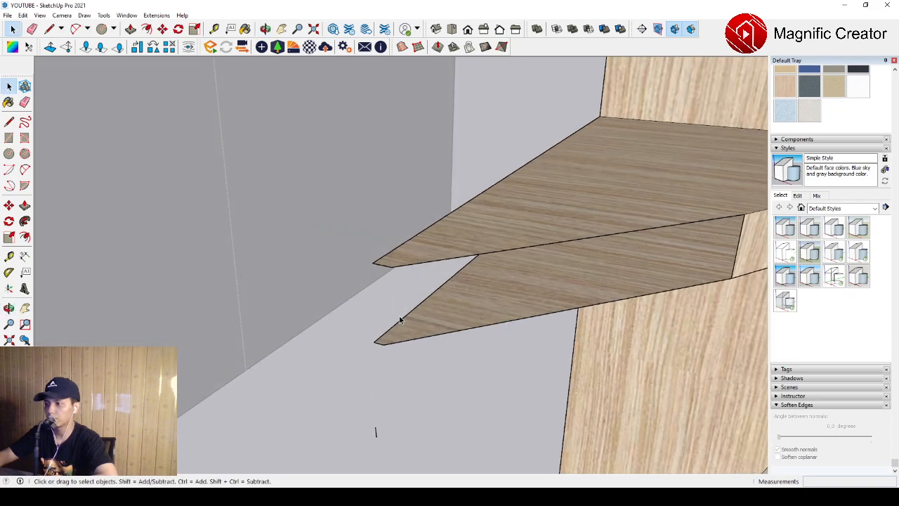
pyautogui.press('l')
pyautogui.click(392, 267)
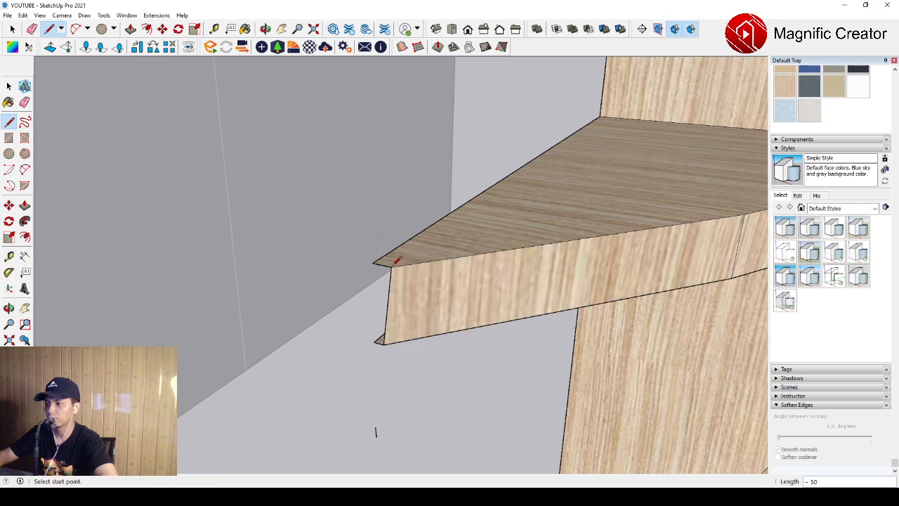
pyautogui.press('space')
# Draw the rear edge that closes the lower middle board's end cap and erase the stray edge below it
pyautogui.scroll(2, 381, 318)
pyautogui.press('l')
pyautogui.scroll(-2, 383, 320)
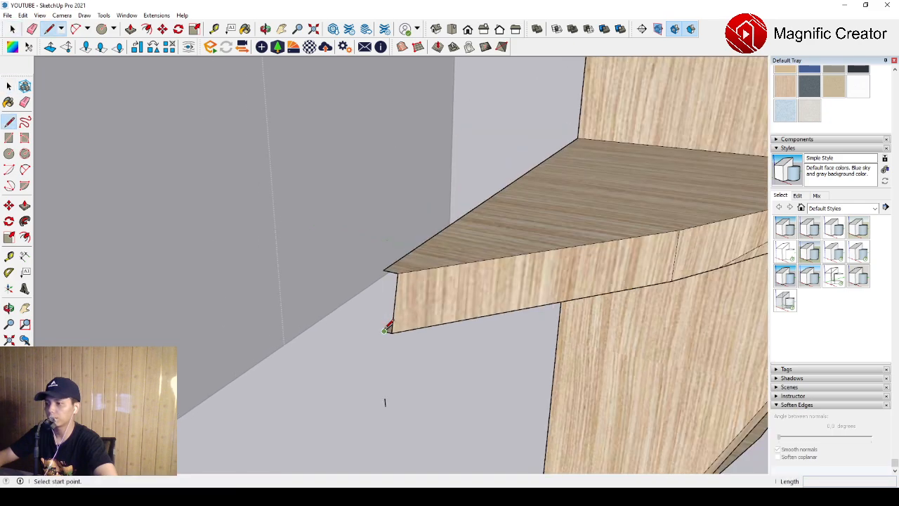
pyautogui.press('e')
pyautogui.scroll(-2, 386, 323)
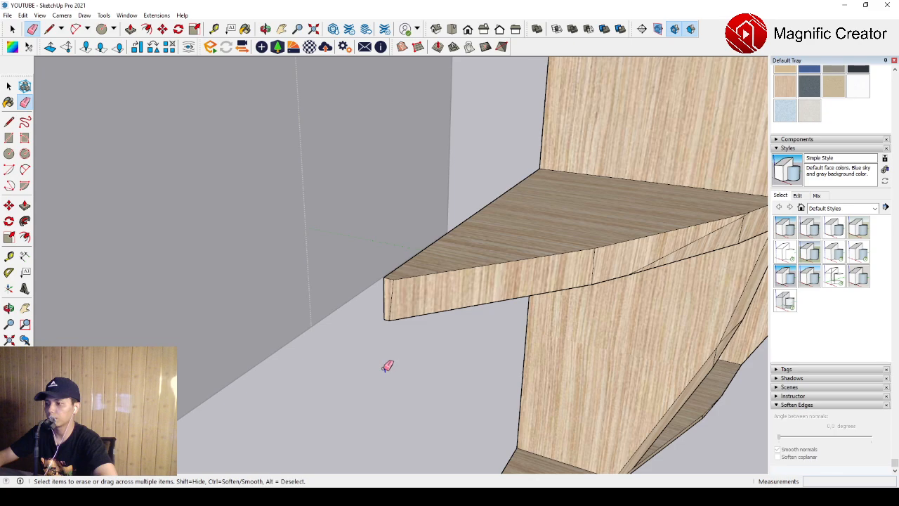
# Draw vertical edges about 50 long to close the front face and end cap at the upper middle board's left end
pyautogui.scroll(-3, 442, 316)
pyautogui.keyDown('shift'); pyautogui.moveTo(466, 186); pyautogui.dragTo(443, 254, button='middle'); pyautogui.keyUp('shift')
pyautogui.scroll(5, 450, 185)
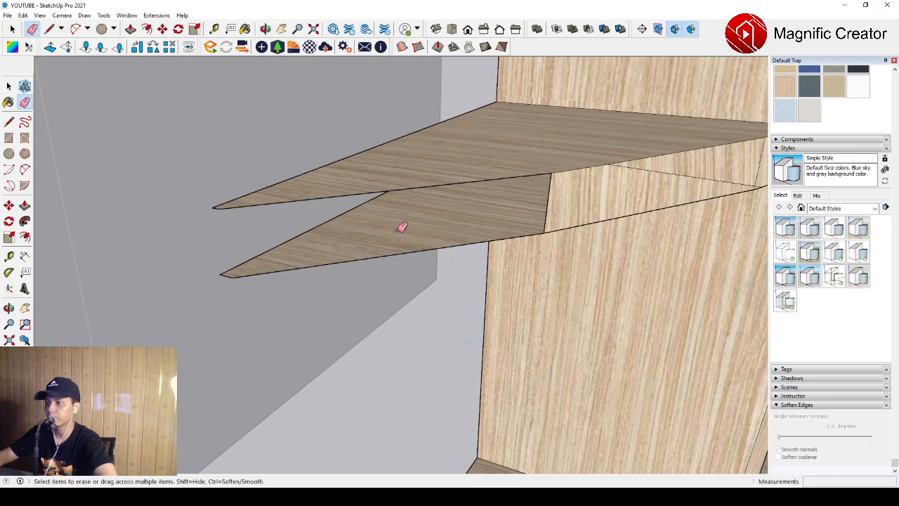
pyautogui.scroll(-1, 363, 239)
pyautogui.scroll(3, 316, 234)
pyautogui.scroll(-3, 336, 241)
pyautogui.press('l')
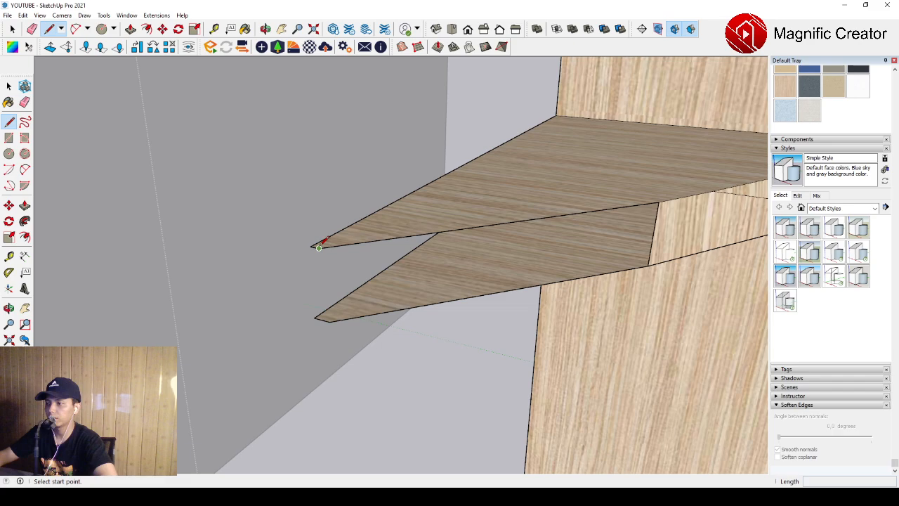
pyautogui.click(330, 320)
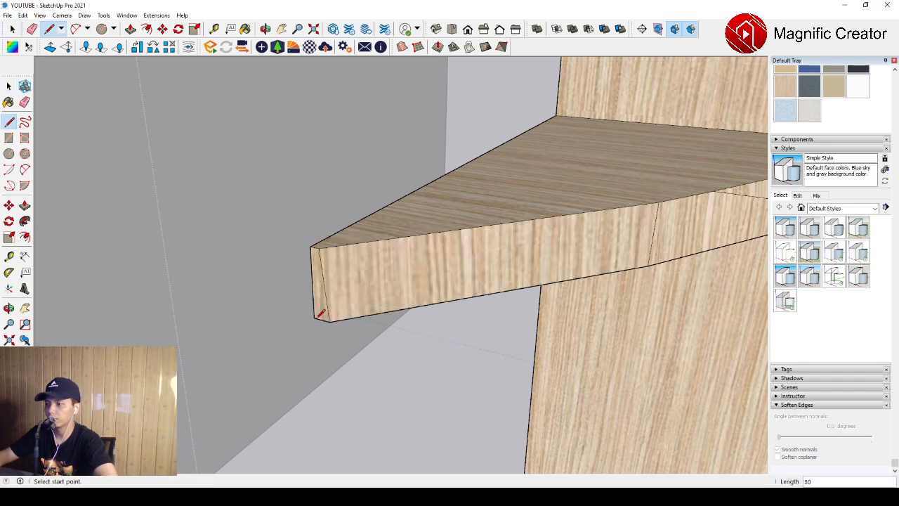
pyautogui.press('space')
# Delete the back face that covers the rear of the shelf's cells
pyautogui.scroll(-8, 356, 265)
pyautogui.moveTo(443, 269); pyautogui.dragTo(370, 264, button='middle')
pyautogui.scroll(-2, 454, 274)
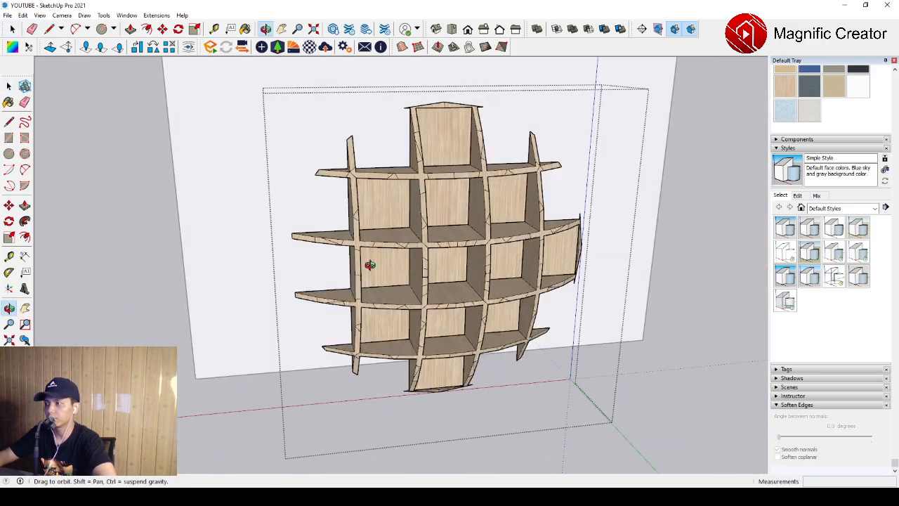
pyautogui.scroll(4, 593, 260)
pyautogui.moveTo(590, 260)
pyautogui.mouseDown(button='middle')
pyautogui.moveTo(390, 254)
pyautogui.moveTo(501, 235)
pyautogui.moveTo(501, 218)
pyautogui.moveTo(460, 300)
pyautogui.moveTo(520, 315)
pyautogui.moveTo(564, 295)
pyautogui.moveTo(572, 257)
pyautogui.moveTo(551, 221)
pyautogui.mouseUp(button='middle')
pyautogui.scroll(-3, 394, 254)
pyautogui.click(461, 296)
pyautogui.press('Delete')
pyautogui.scroll(5, 520, 315)
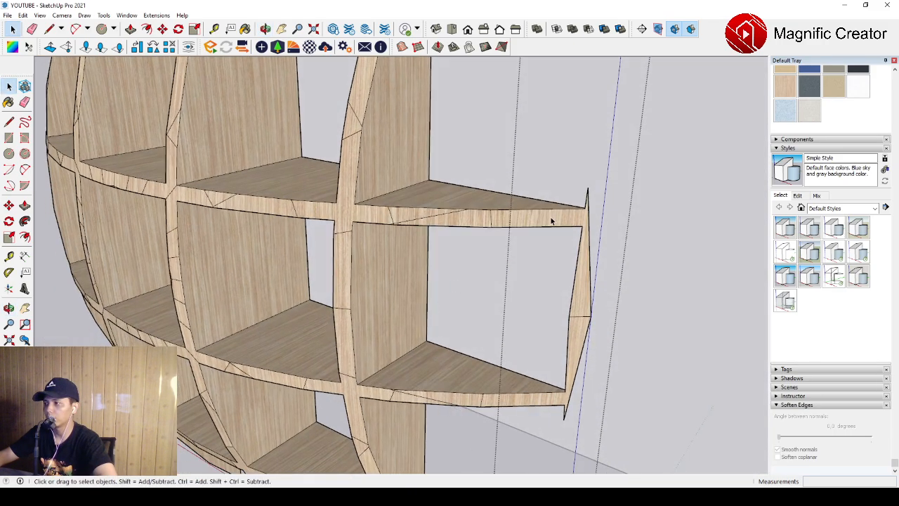
# Draw an edge about 9 long across the stray sliver, level with the top of the upper middle board's right end
pyautogui.scroll(3, 551, 221)
pyautogui.scroll(2, 477, 277)
pyautogui.press('l')
pyautogui.click(509, 250)
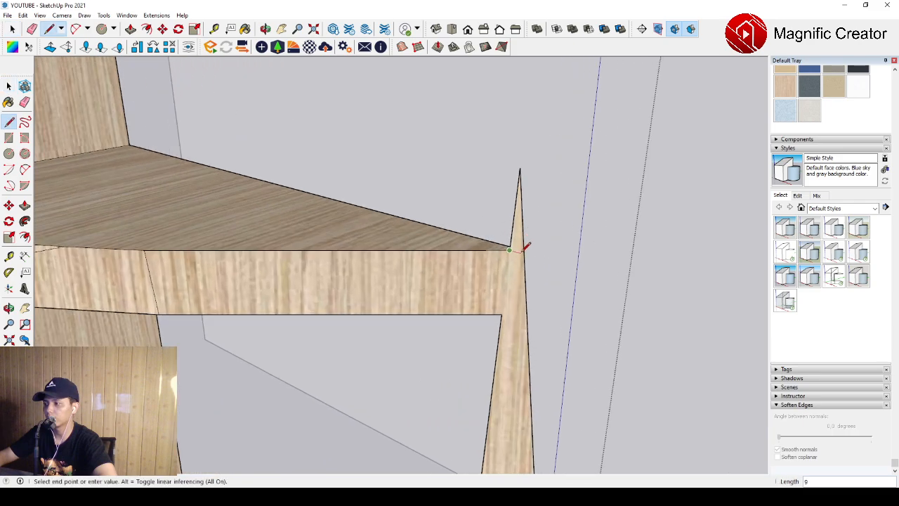
pyautogui.click(524, 250)
pyautogui.press('space')
pyautogui.scroll(3, 502, 312)
# Draw an edge across the sliver at the underside of the upper middle board's right end and delete the sliver face below it
pyautogui.press('l')
pyautogui.scroll(-4, 500, 309)
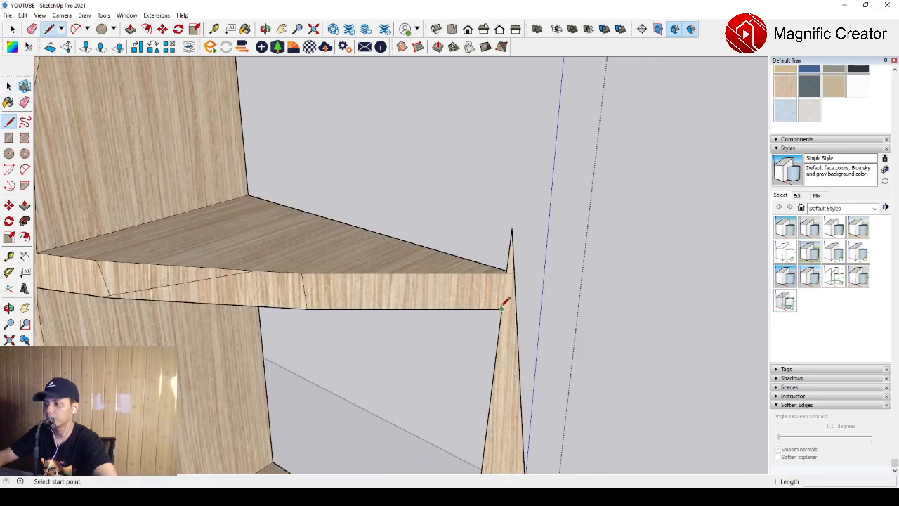
pyautogui.click(517, 308)
pyautogui.press('space')
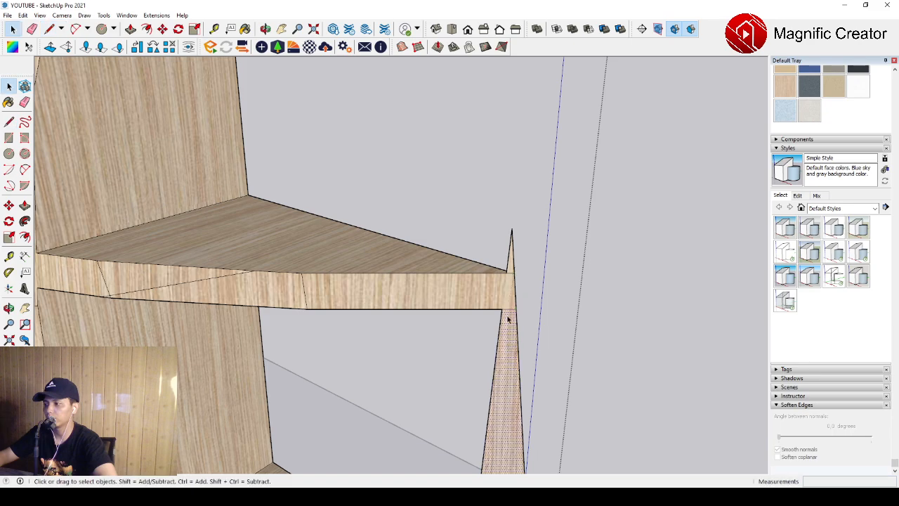
pyautogui.scroll(-2, 513, 265)
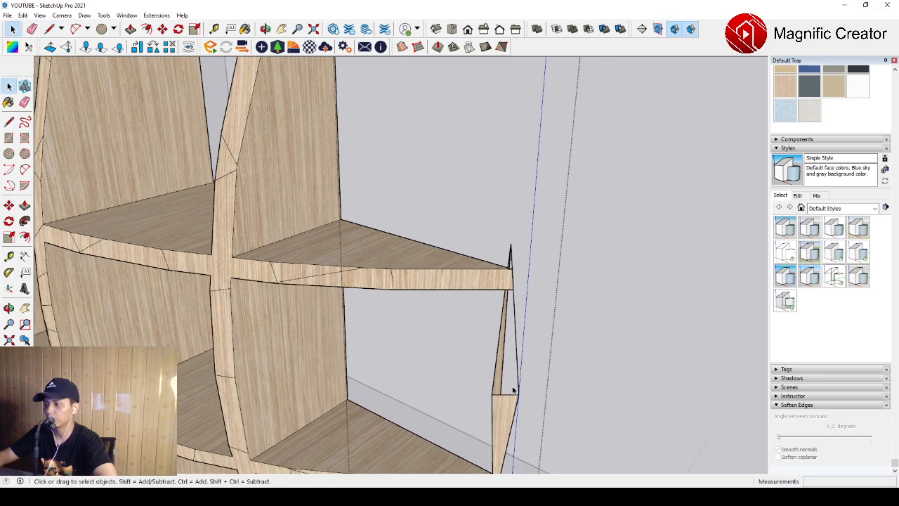
# Draw top and bottom edges across the lower middle board's right end and erase the pointed sliver beneath it
pyautogui.moveTo(513, 390); pyautogui.dragTo(518, 327, button='middle')
pyautogui.keyDown('shift'); pyautogui.moveTo(548, 155); pyautogui.dragTo(467, 365, button='middle'); pyautogui.keyUp('shift')
pyautogui.scroll(4, 538, 242)
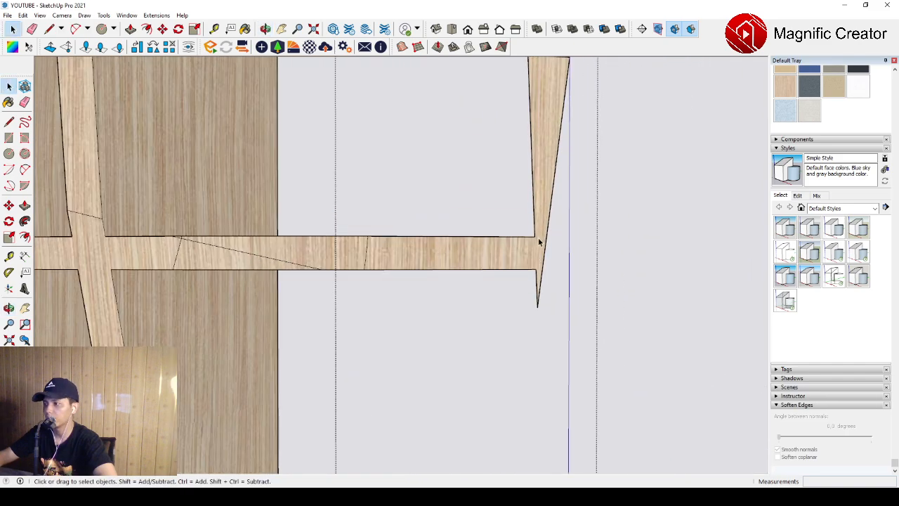
pyautogui.scroll(1, 538, 242)
pyautogui.press('l')
pyautogui.click(534, 237)
pyautogui.click(549, 236)
pyautogui.scroll(1, 538, 280)
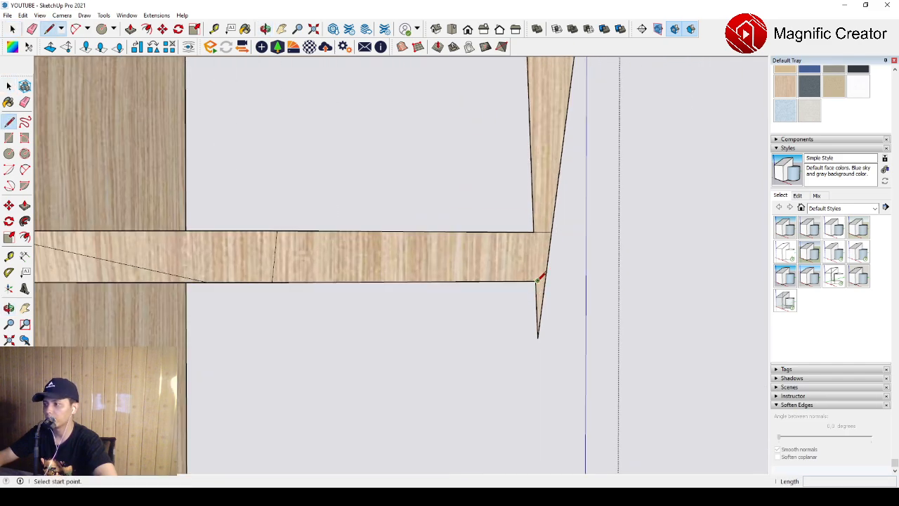
pyautogui.moveTo(538, 279); pyautogui.dragTo(494, 313, button='middle')
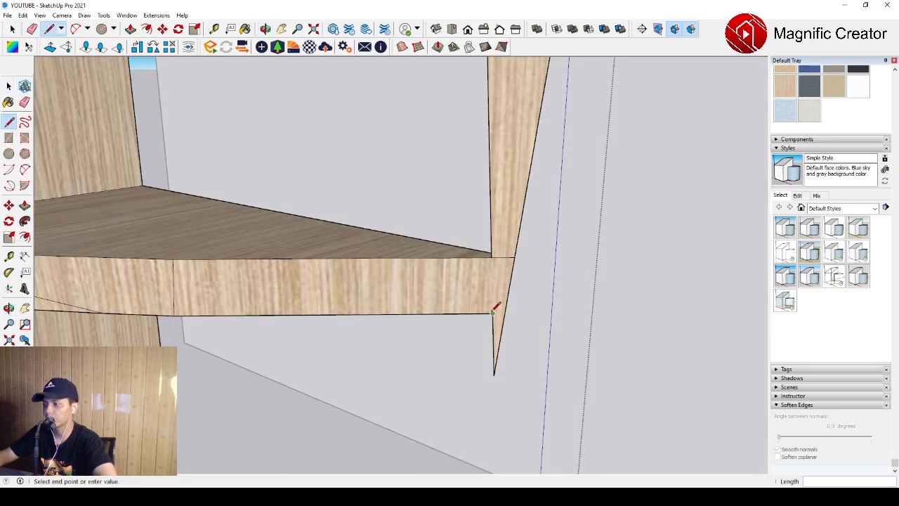
pyautogui.press('e')
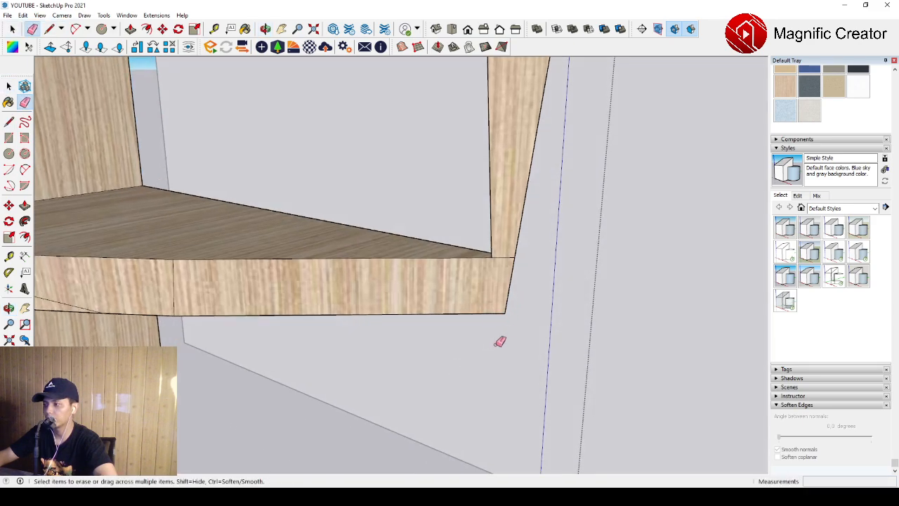
# Erase the leftover sliver edges between the two middle boards' right ends and the spike above the upper one
pyautogui.scroll(-3, 497, 343)
pyautogui.moveTo(494, 252); pyautogui.dragTo(522, 255)
pyautogui.scroll(-4, 507, 262)
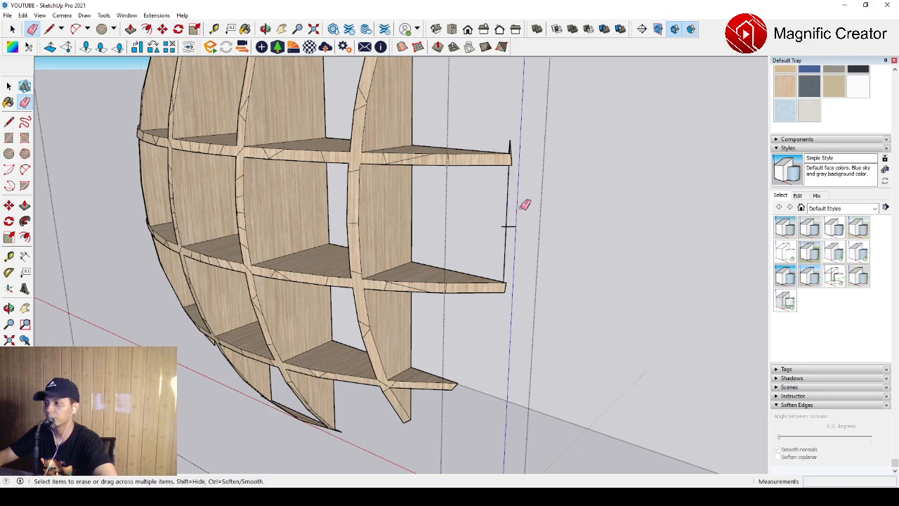
pyautogui.moveTo(522, 207); pyautogui.dragTo(498, 238)
pyautogui.scroll(4, 515, 148)
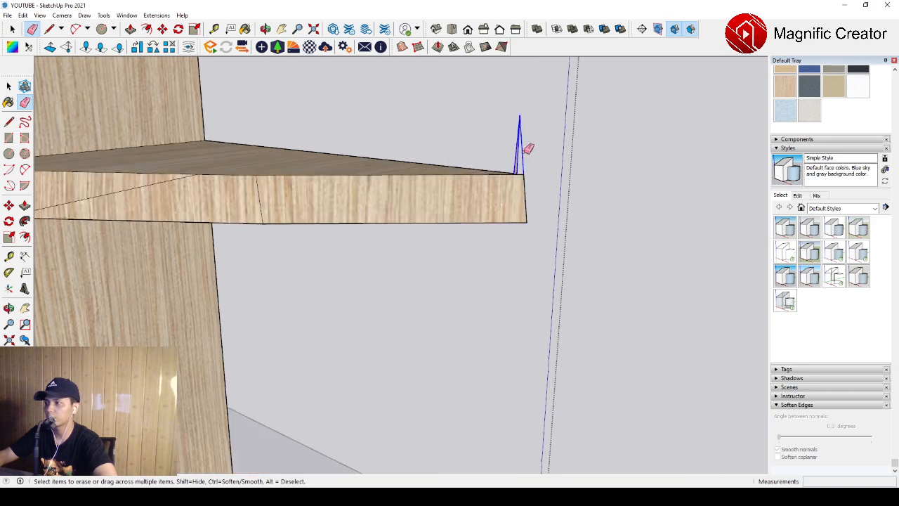
pyautogui.scroll(-4, 532, 185)
pyautogui.moveTo(387, 283); pyautogui.dragTo(487, 301, button='middle')
pyautogui.scroll(-1, 486, 300)
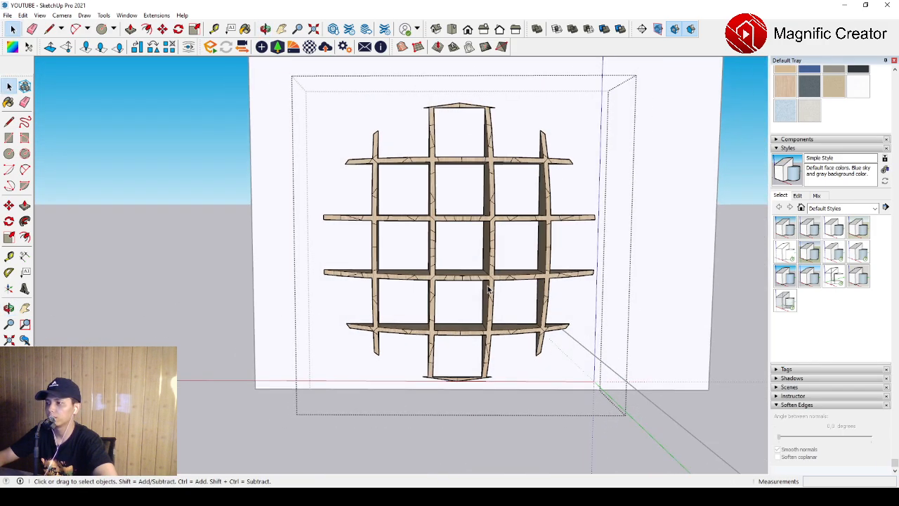
# Leave the shelf group and paint the wall with the near-black material from the Synthetic Surfaces collection
pyautogui.click(726, 244)
pyautogui.scroll(-1, 525, 237)
pyautogui.keyDown('shift'); pyautogui.moveTo(525, 236); pyautogui.dragTo(424, 326, button='middle'); pyautogui.keyUp('shift')
pyautogui.scroll(2, 865, 134)
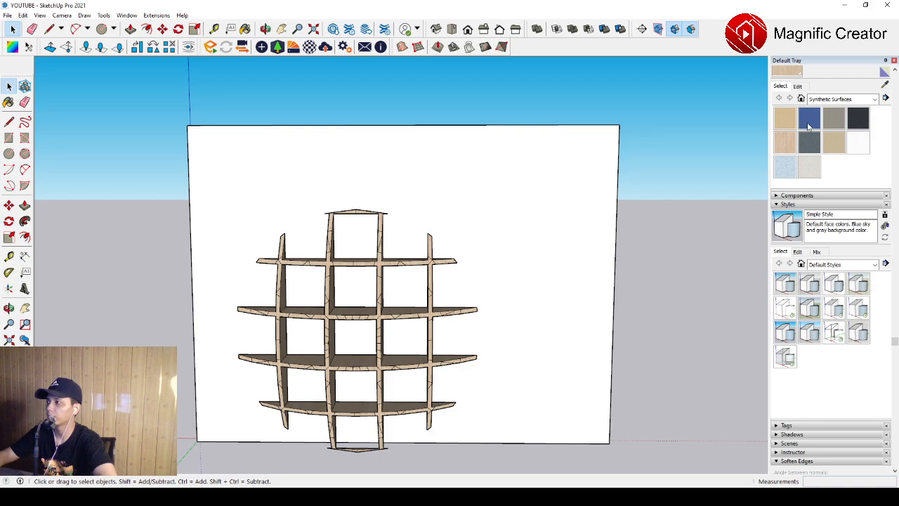
pyautogui.click(549, 197)
pyautogui.press('space')
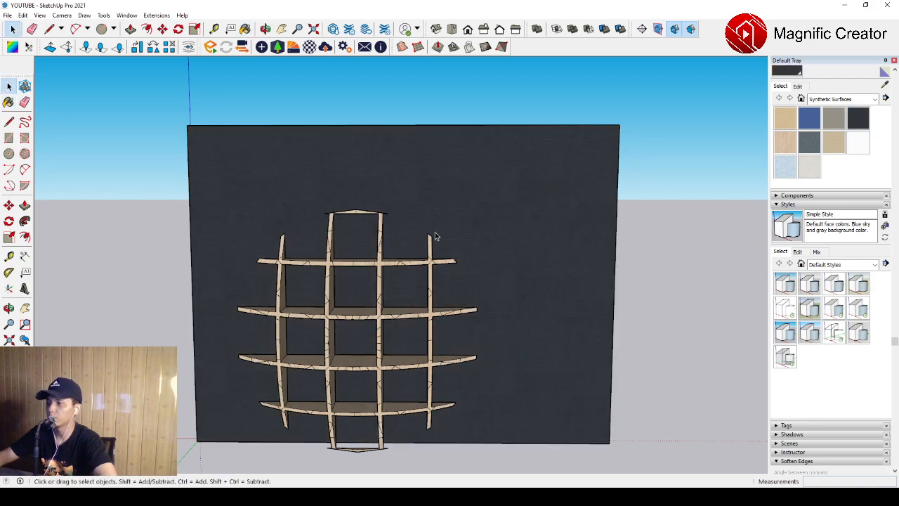
# Move the shelf group straight back until it sits against the dark wall
pyautogui.moveTo(435, 237); pyautogui.dragTo(467, 283, button='middle')
pyautogui.scroll(-2, 467, 283)
pyautogui.scroll(3, 412, 301)
pyautogui.click(460, 304)
pyautogui.moveTo(507, 308); pyautogui.dragTo(336, 326, button='middle')
pyautogui.press('m')
pyautogui.click(336, 327)
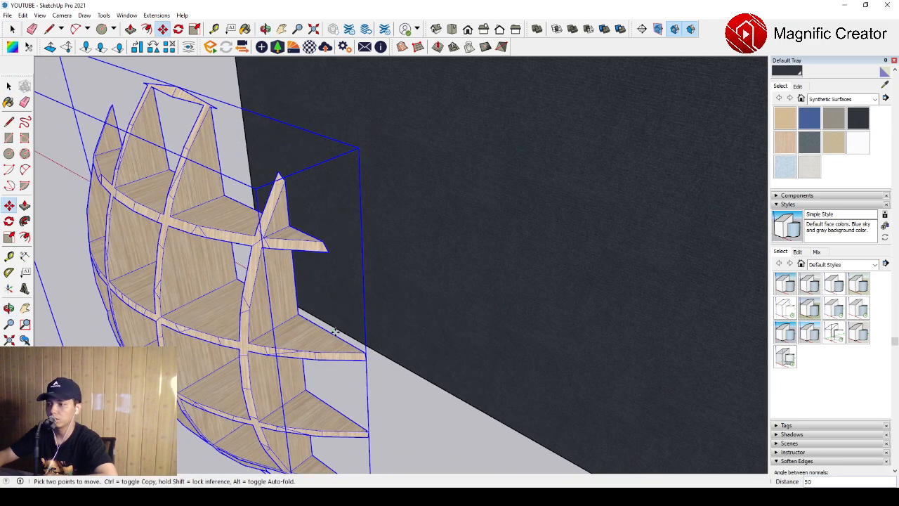
pyautogui.scroll(-4, 338, 323)
pyautogui.press('space')
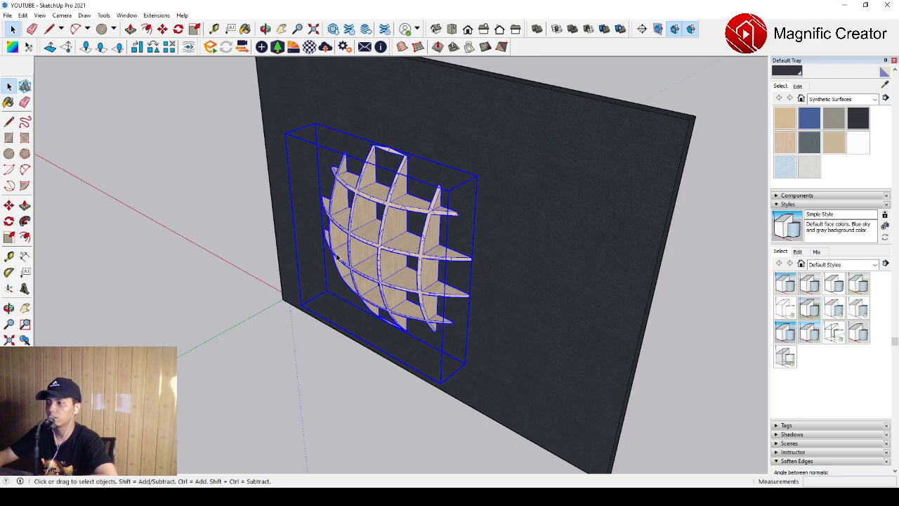
# Deselect the shelf and examine its domed front against the dark wall from several angles
pyautogui.moveTo(467, 225); pyautogui.dragTo(496, 175, button='middle')
pyautogui.scroll(3, 436, 230)
pyautogui.moveTo(436, 231); pyautogui.dragTo(406, 231, button='middle')
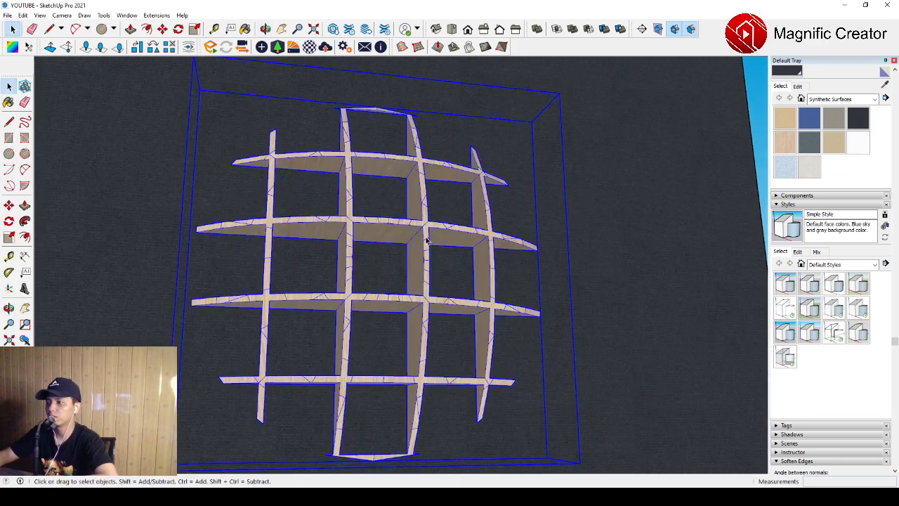
pyautogui.scroll(-1, 467, 248)
pyautogui.click(732, 164)
pyautogui.scroll(1, 460, 261)
pyautogui.moveTo(461, 261); pyautogui.dragTo(453, 366, button='middle')
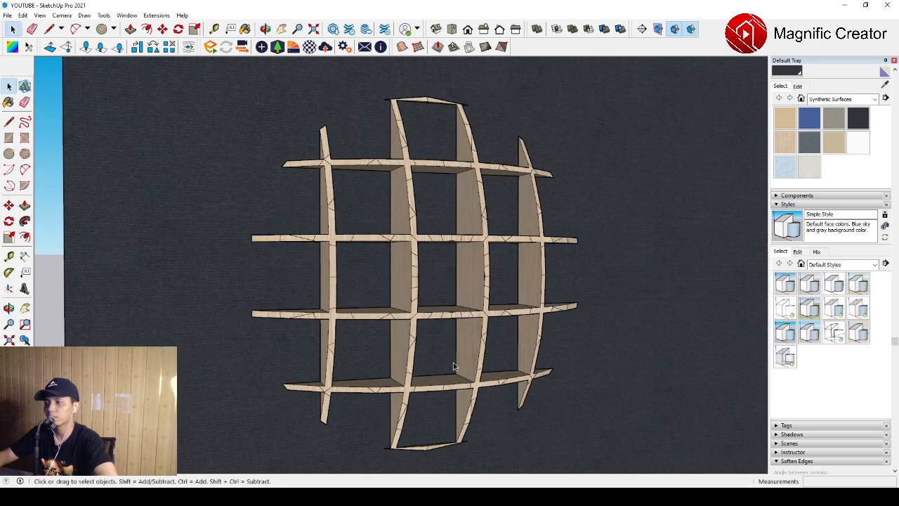
pyautogui.moveTo(420, 309); pyautogui.dragTo(373, 284, button='middle')
pyautogui.scroll(-2, 374, 283)
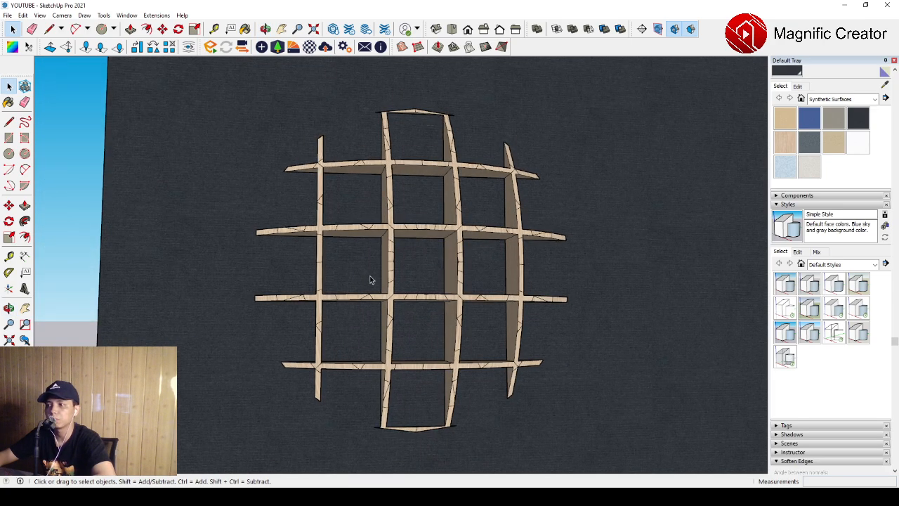
pyautogui.moveTo(374, 280); pyautogui.dragTo(415, 272, button='middle')
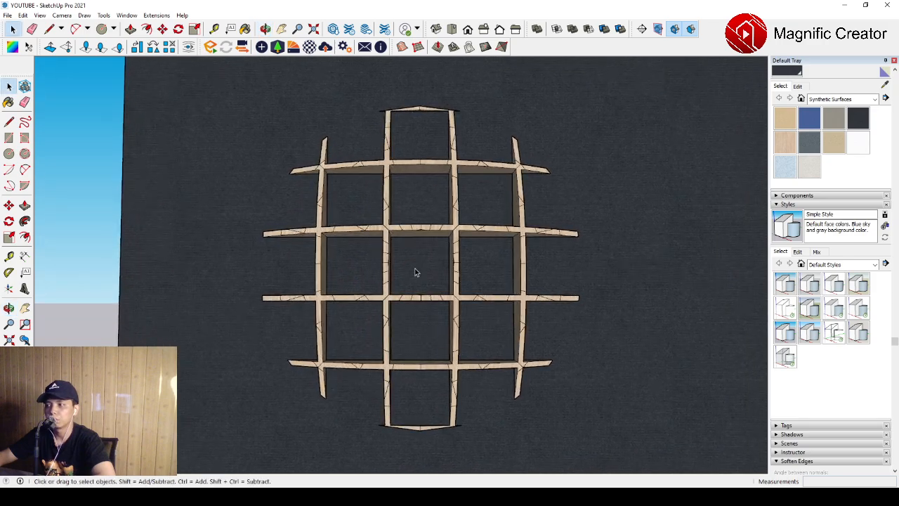
pyautogui.moveTo(375, 303); pyautogui.dragTo(428, 265, button='middle')
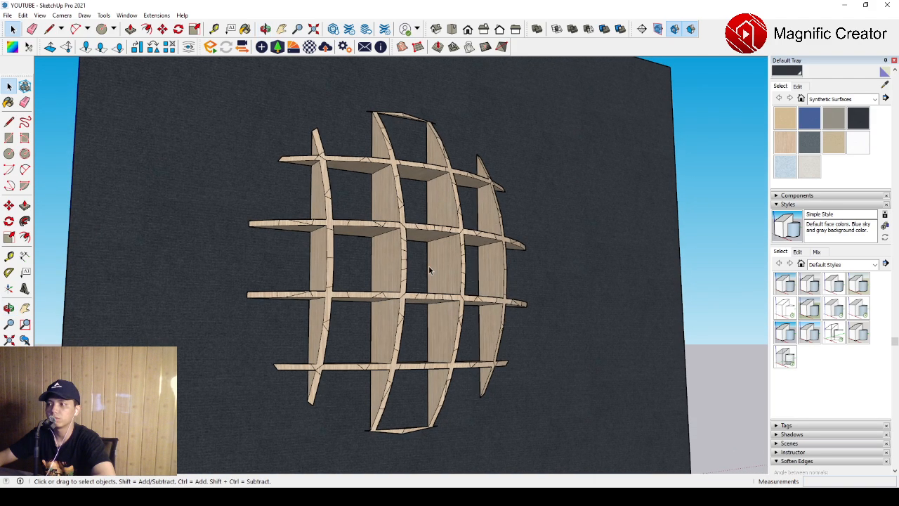